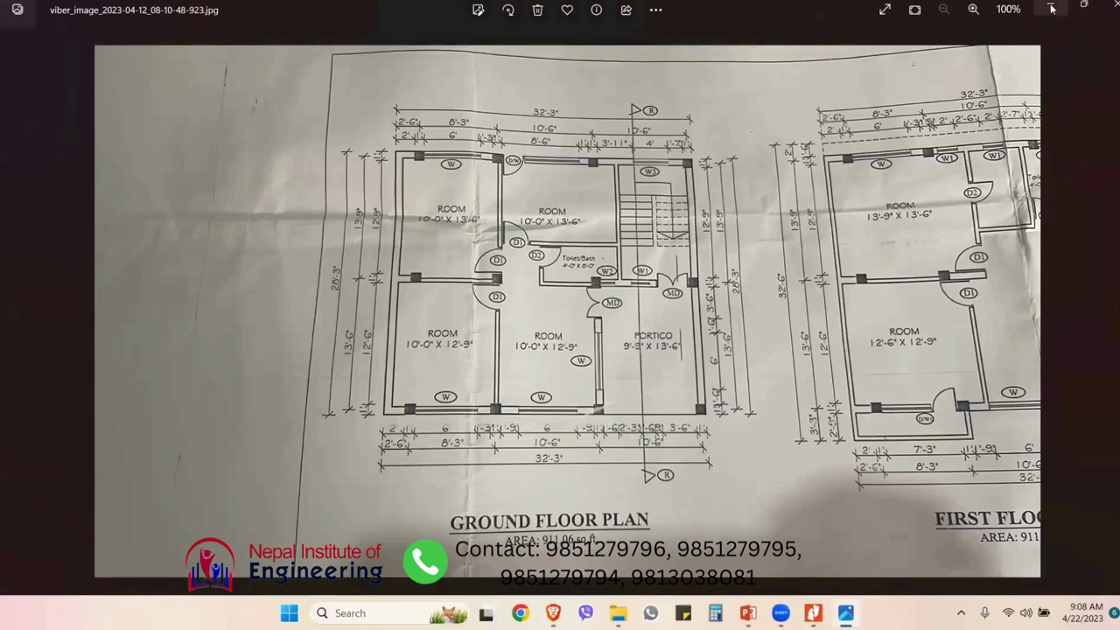
- Switch from the floor plan photo to File Explorer and show the Site pictures folder as large thumbnails
{"action": "key", "text": "super+Down"}
{"action": "key", "text": "super+Down"}
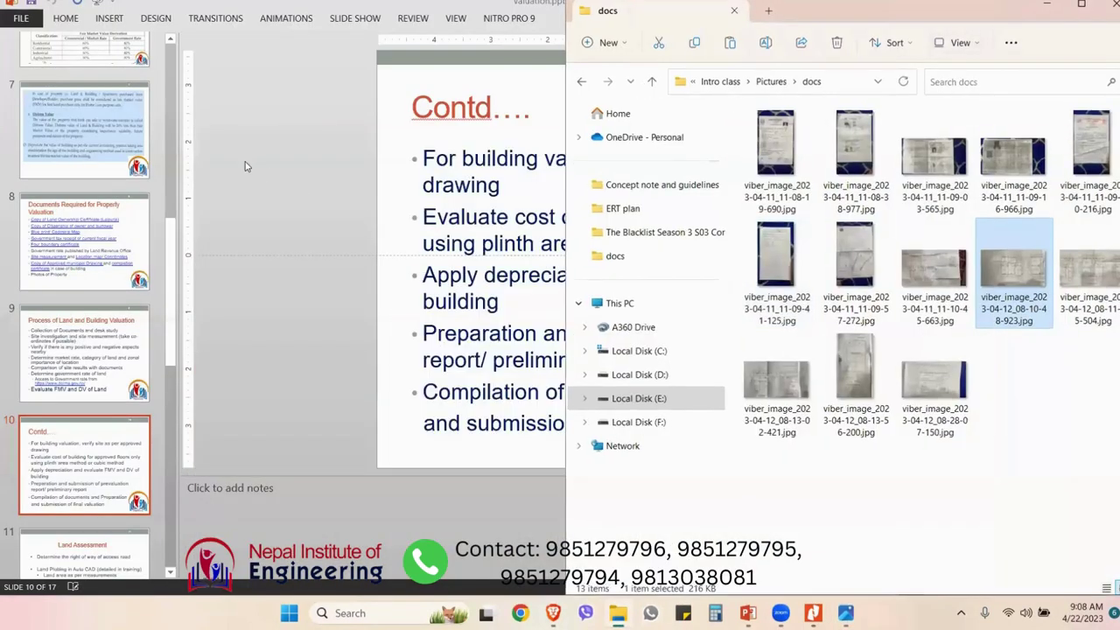
{"action": "key", "text": "super+Up"}
{"action": "key", "text": "alt+Left"}
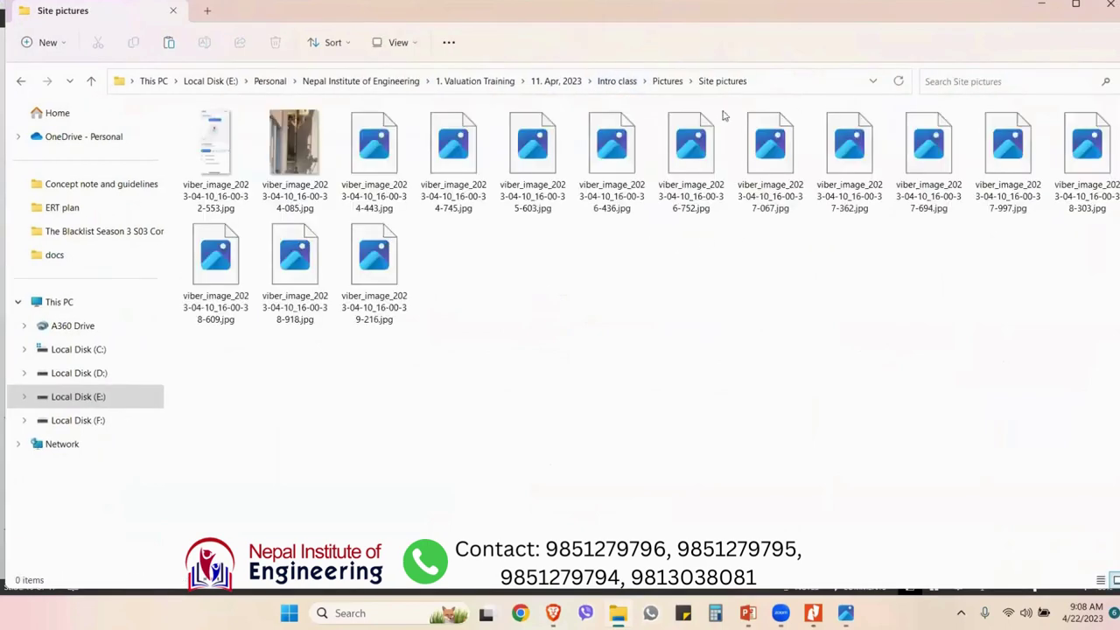
{"action": "left_click", "coordinate": [418, 43]}
{"action": "left_click", "coordinate": [411, 77]}
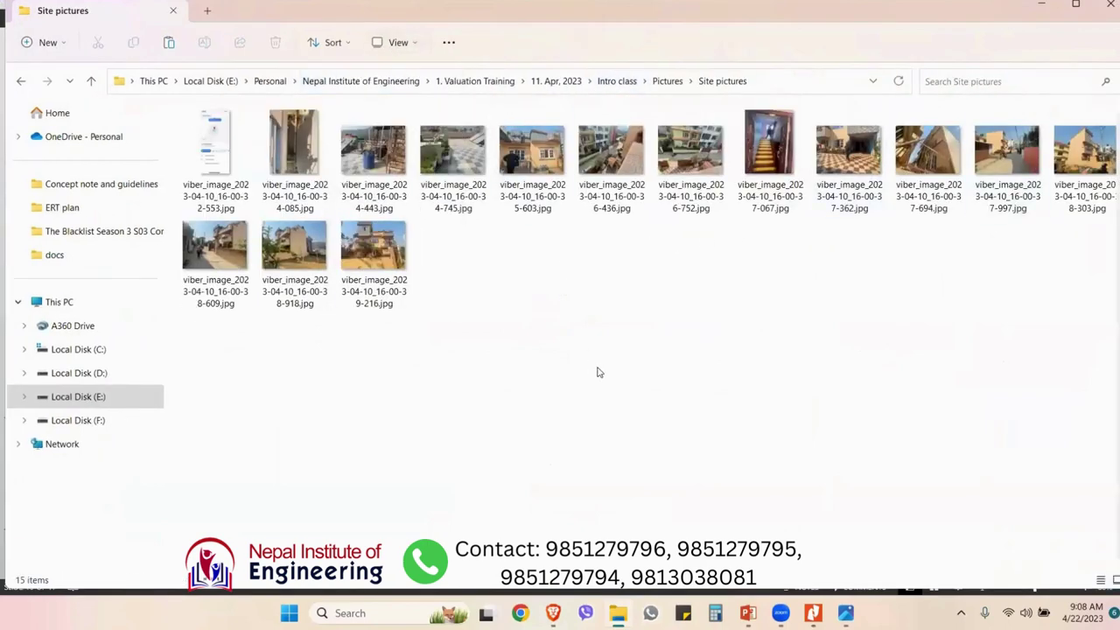
{"action": "key", "text": "Home"}
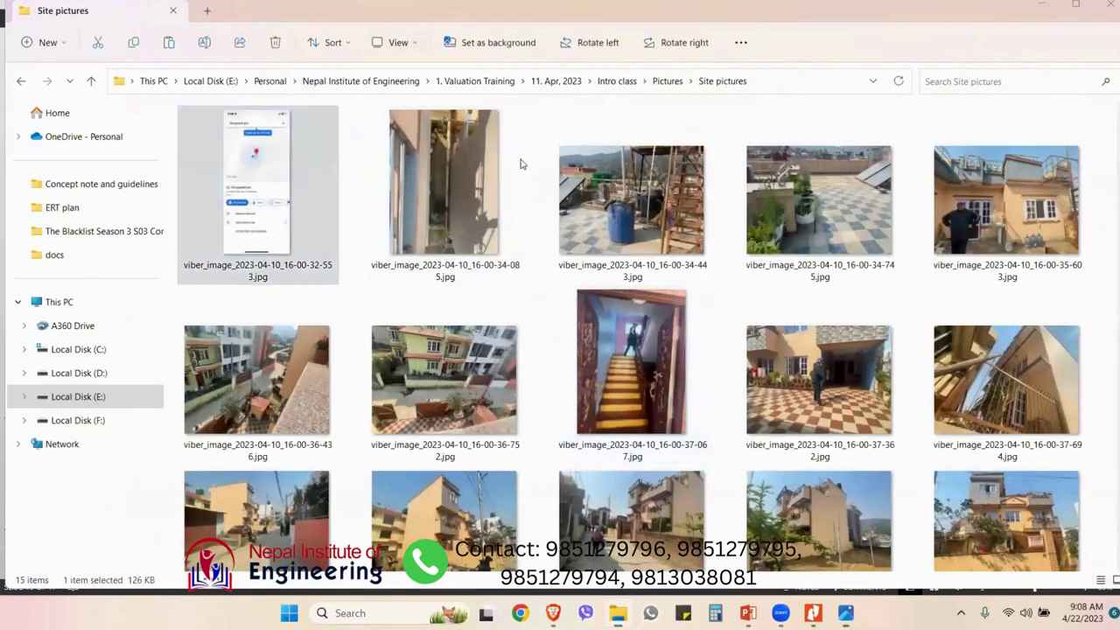
- View the map screenshot of the property's dropped pin, then return to the Site pictures folder
{"action": "key", "text": "Return"}
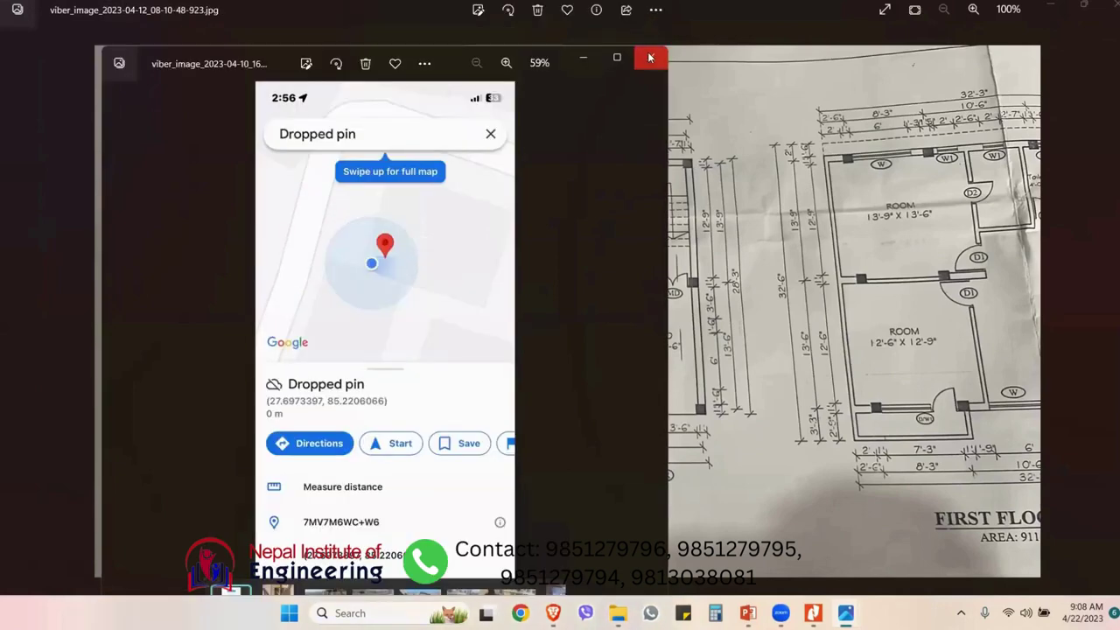
{"action": "left_click", "coordinate": [651, 58]}
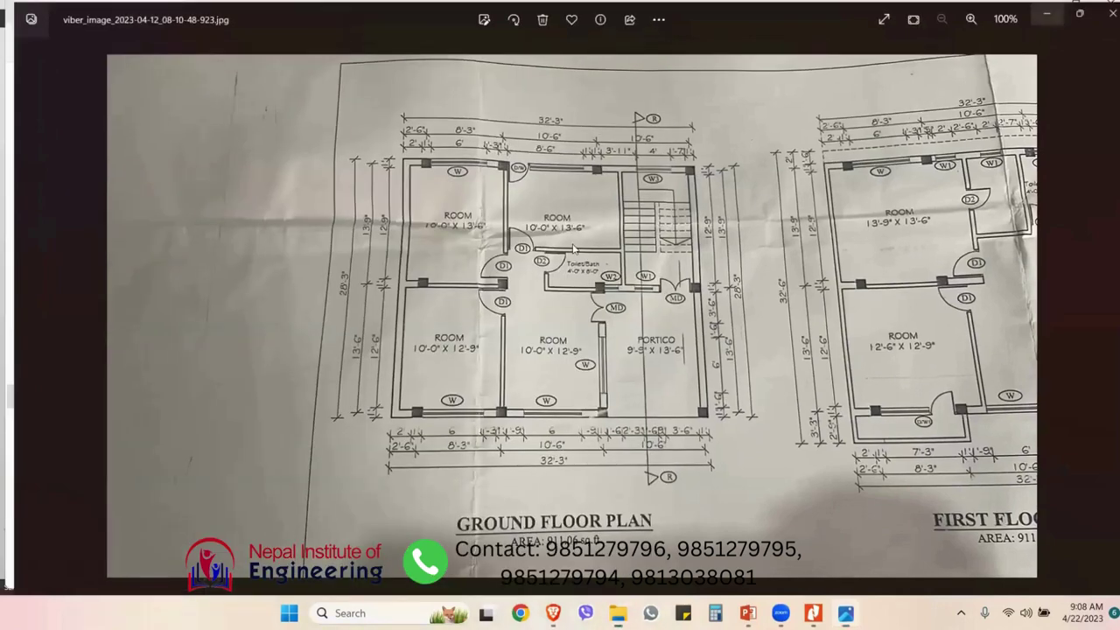
{"action": "key", "text": "alt+F4"}
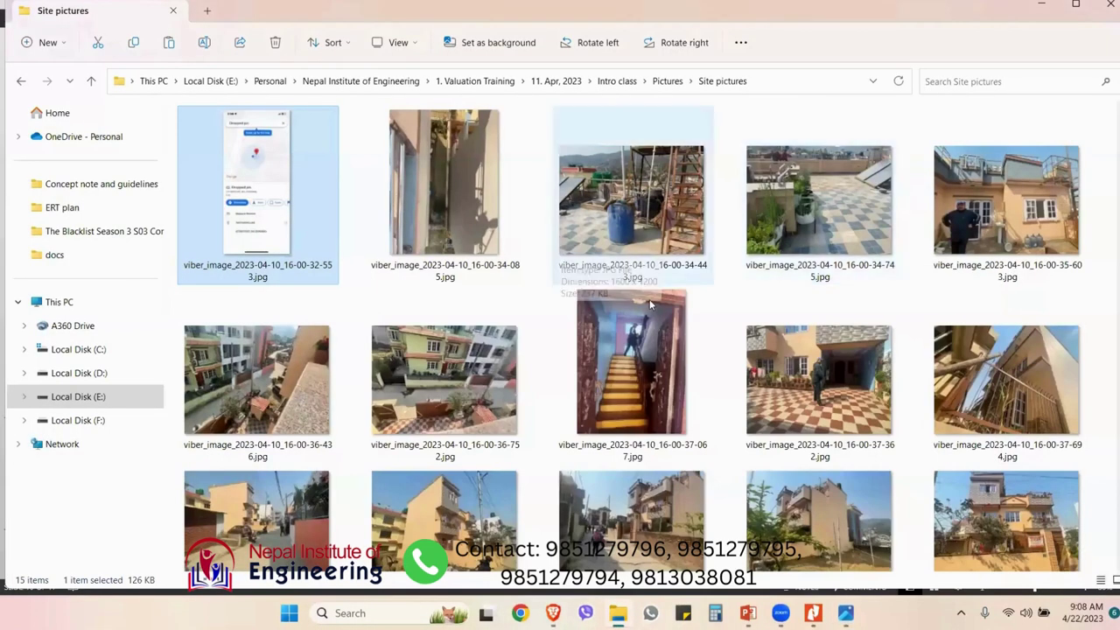
- Browse the exterior site photos of the house, examining its front facade, side walls and access road
{"action": "scroll", "coordinate": [647, 354], "scroll_direction": "down", "scroll_amount": 1}
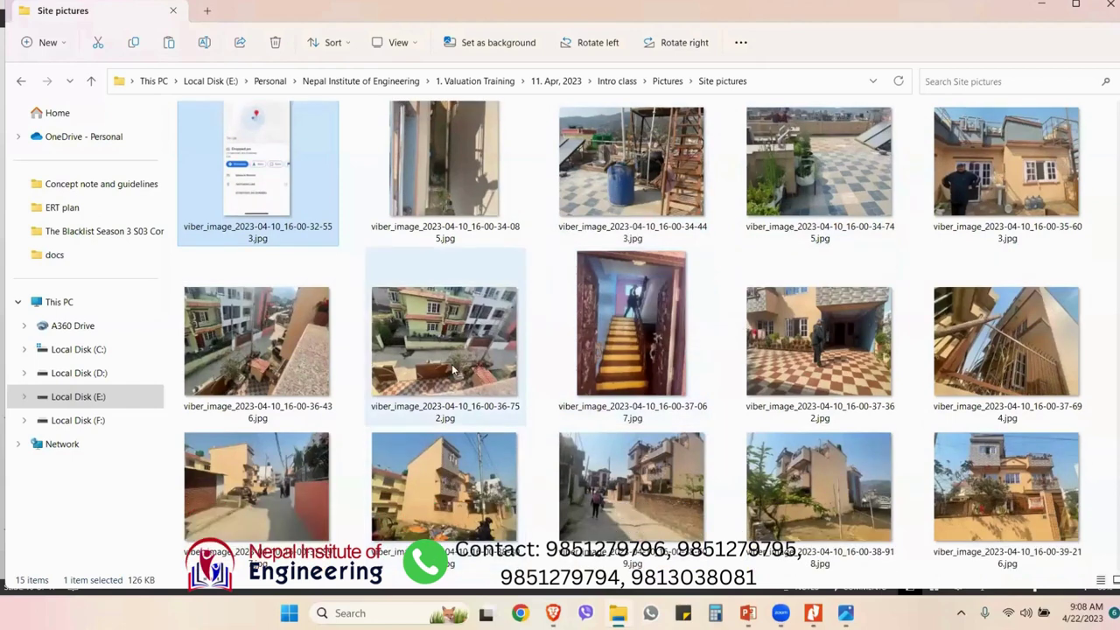
{"action": "double_click", "coordinate": [1006, 486]}
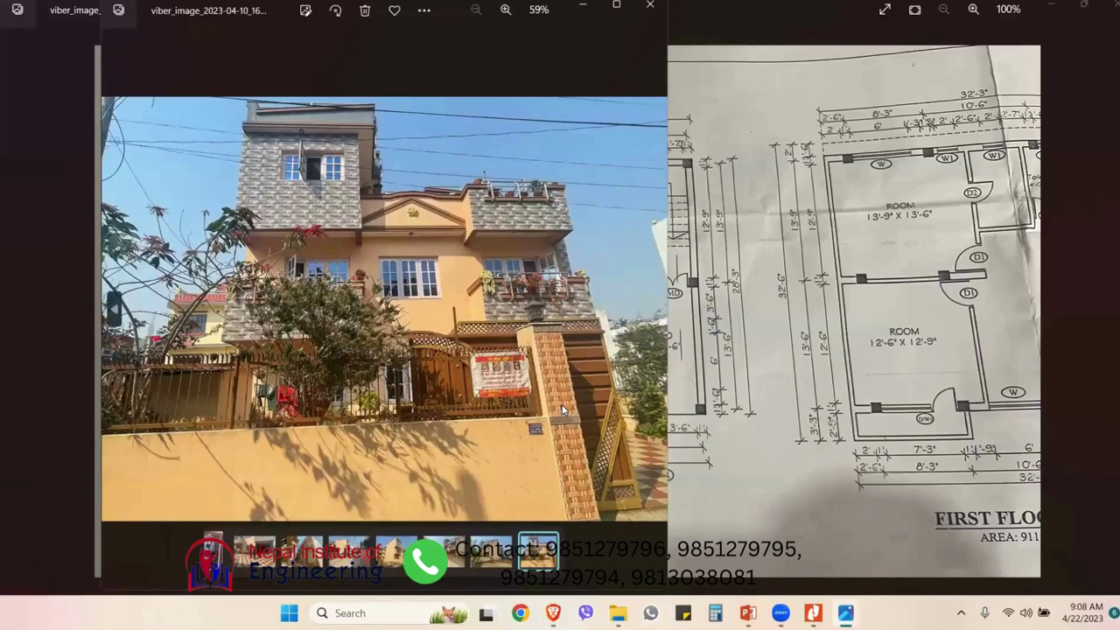
{"action": "key", "text": "Left"}
{"action": "key", "text": "Left"}
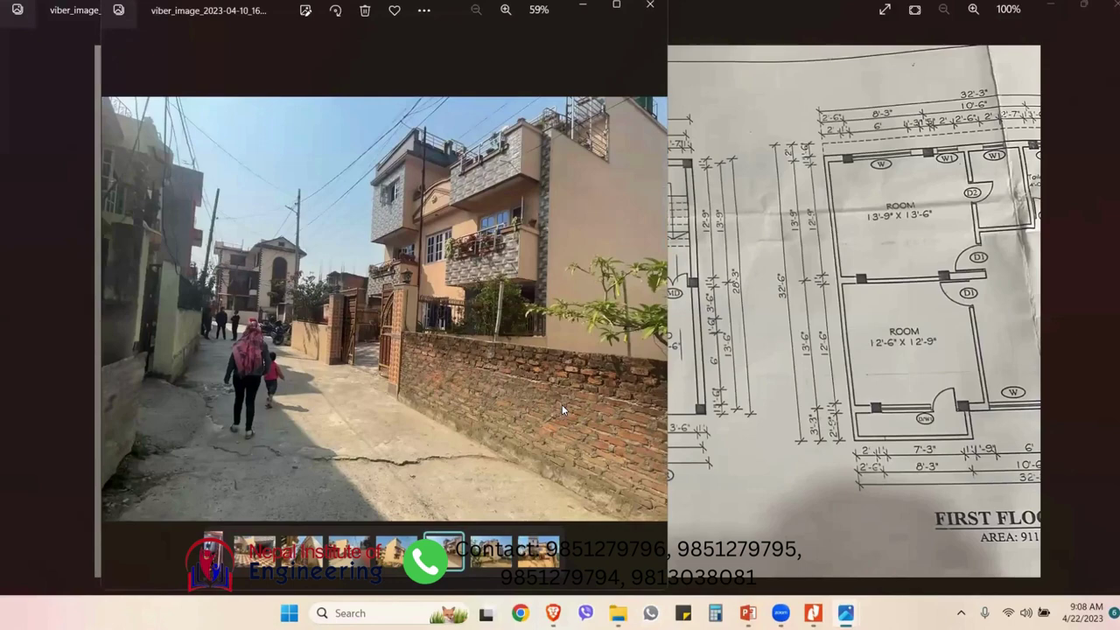
{"action": "key", "text": "Left"}
{"action": "key", "text": "Right"}
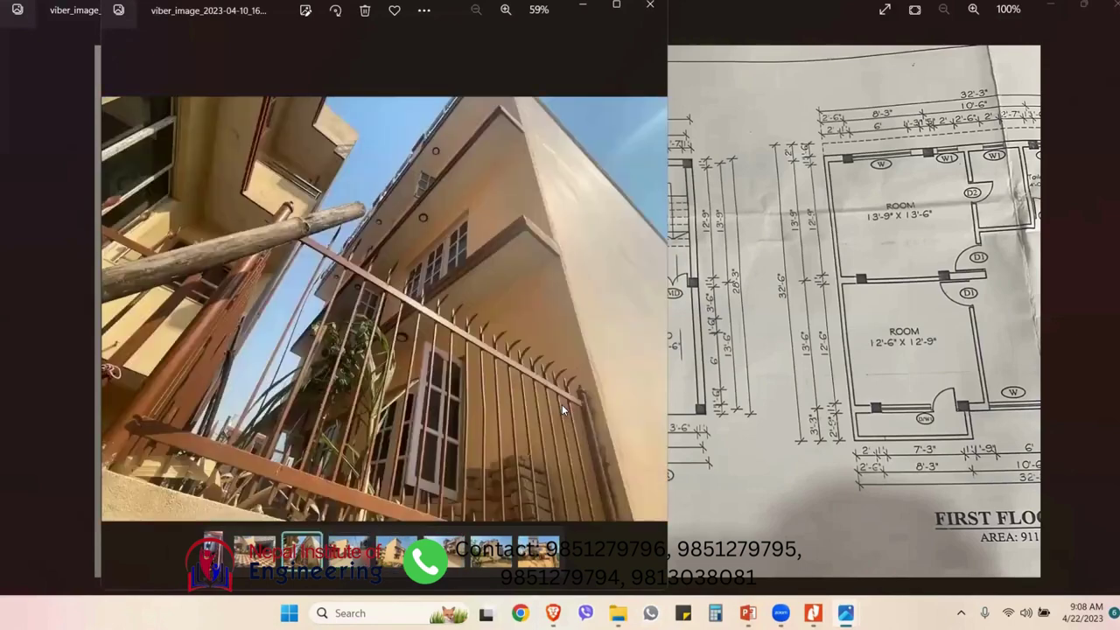
{"action": "key", "text": "Right"}
{"action": "key", "text": "Left"}
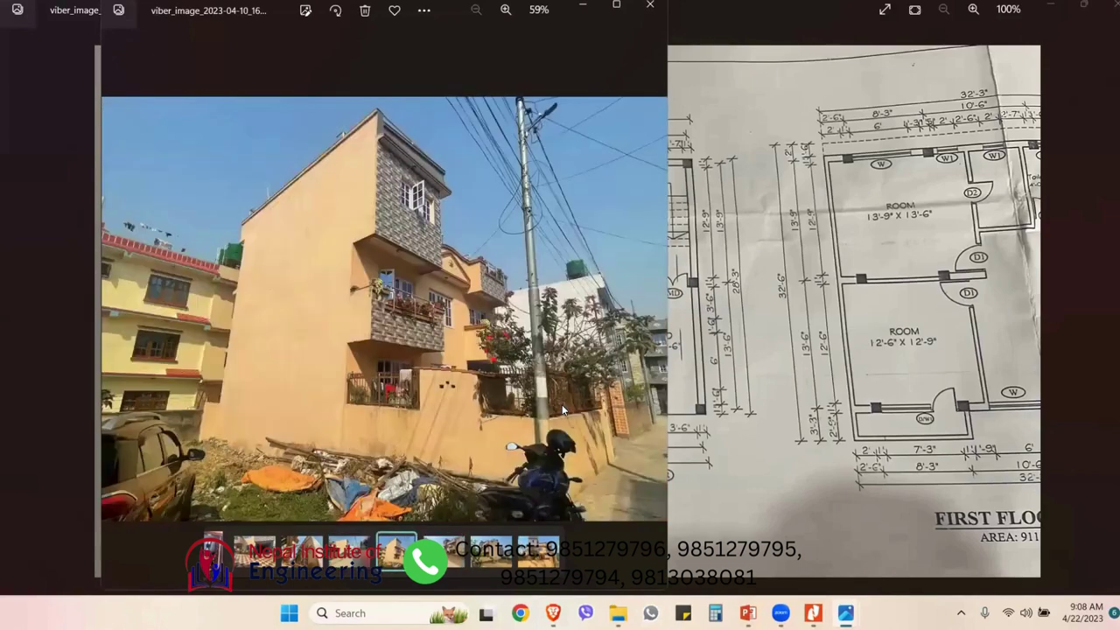
{"action": "key", "text": "Left"}
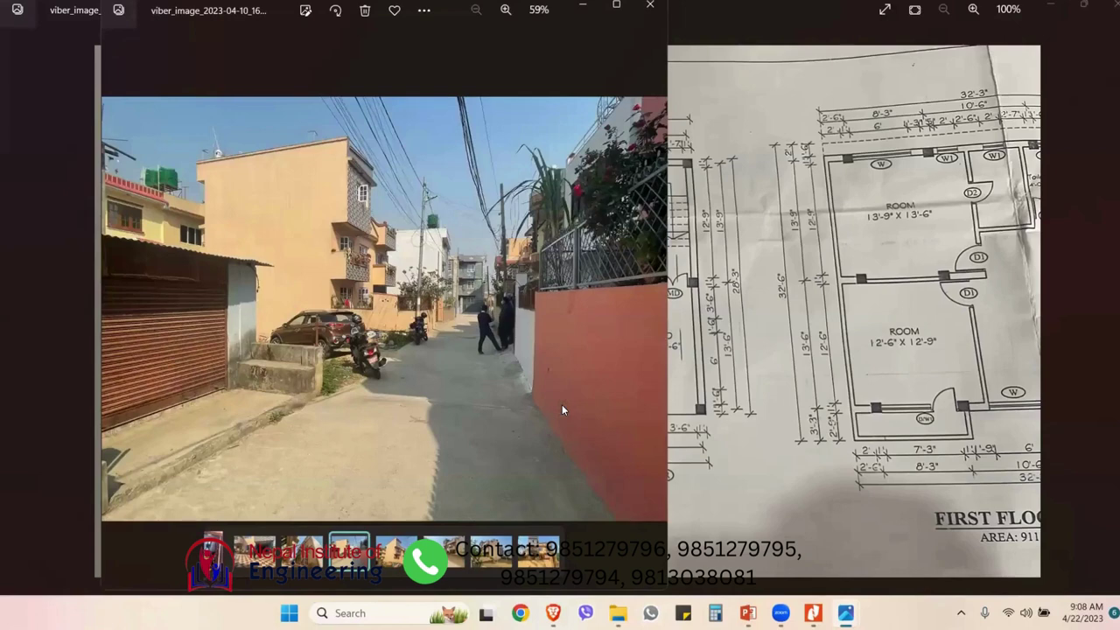
{"action": "key", "text": "Right"}
{"action": "key", "text": "Right"}
{"action": "key", "text": "Right"}
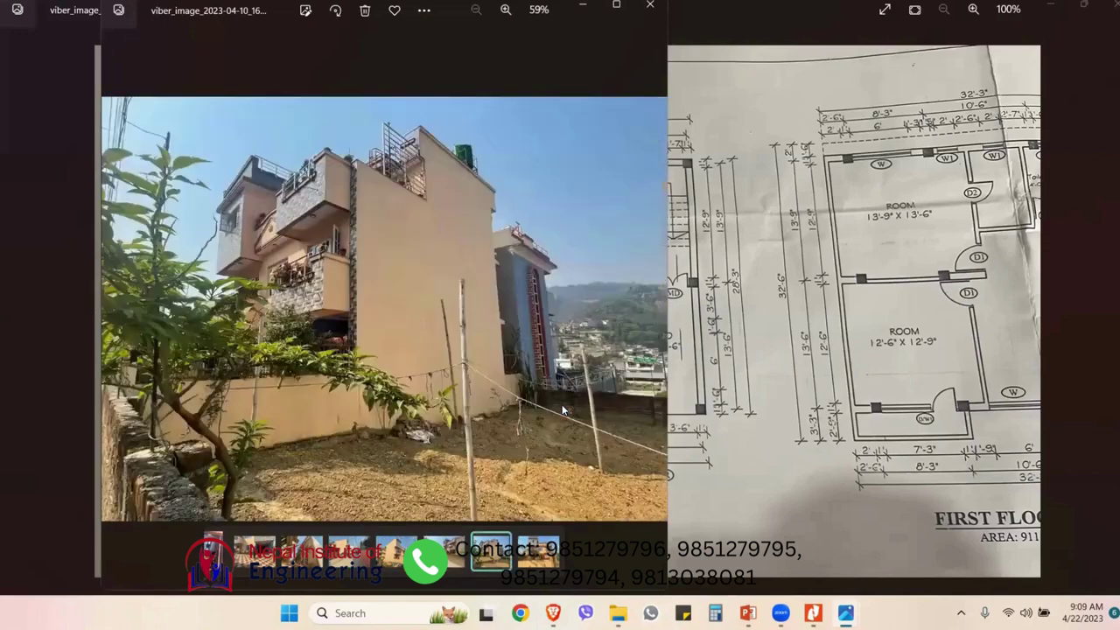
{"action": "key", "text": "alt+F4"}
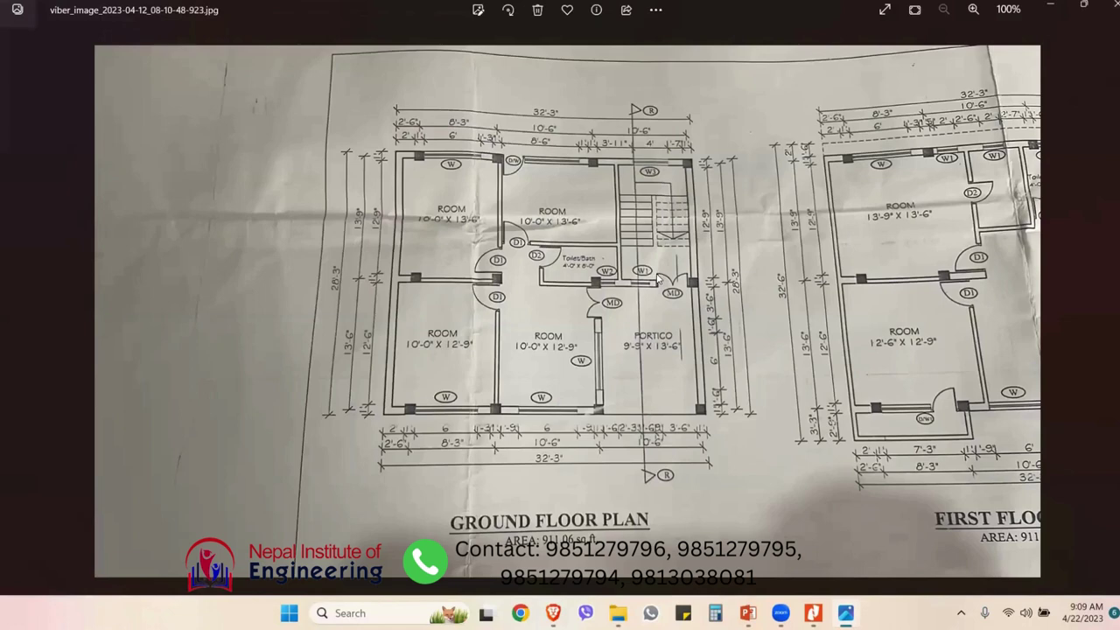
- Arrange the floor plan photo and File Explorer side by side and go up to the Pictures folder
{"action": "left_click", "coordinate": [1083, 8]}
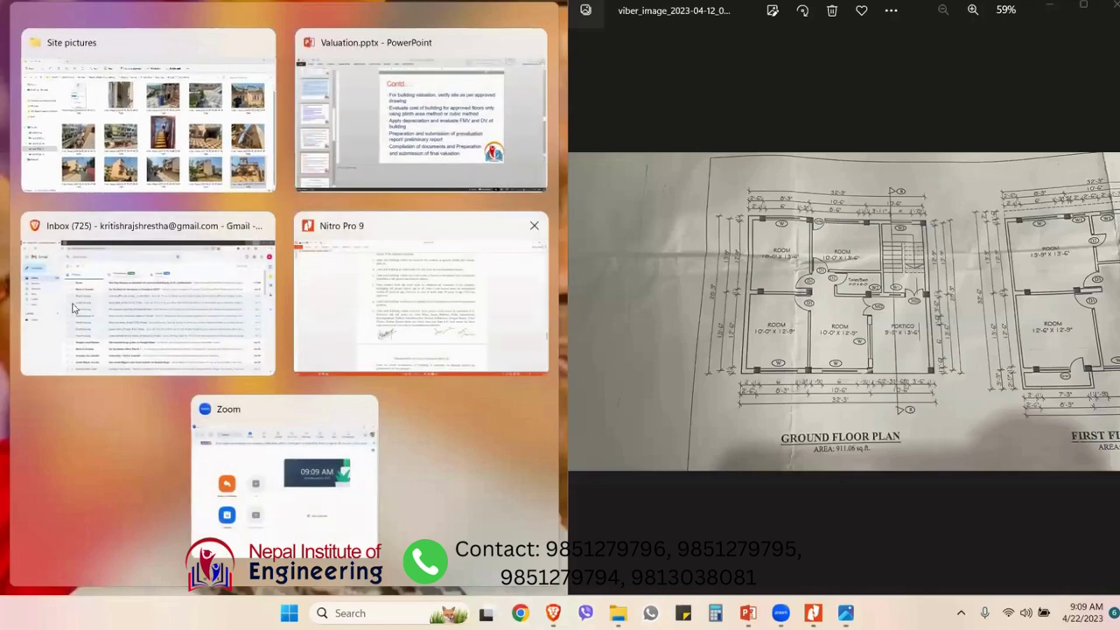
{"action": "left_click", "coordinate": [156, 85]}
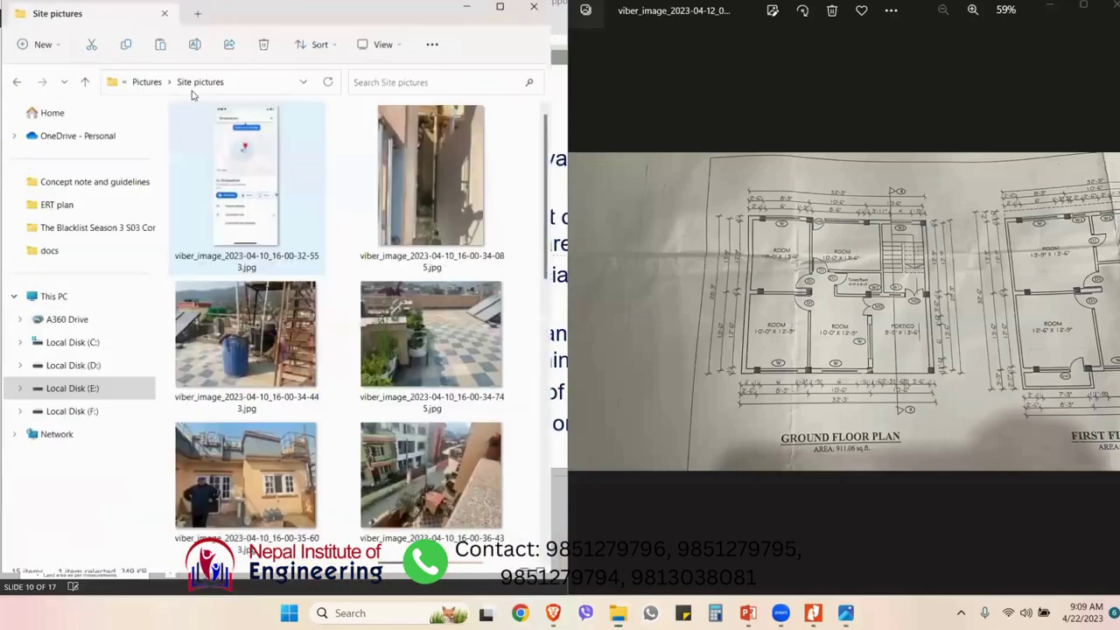
{"action": "left_click", "coordinate": [153, 81]}
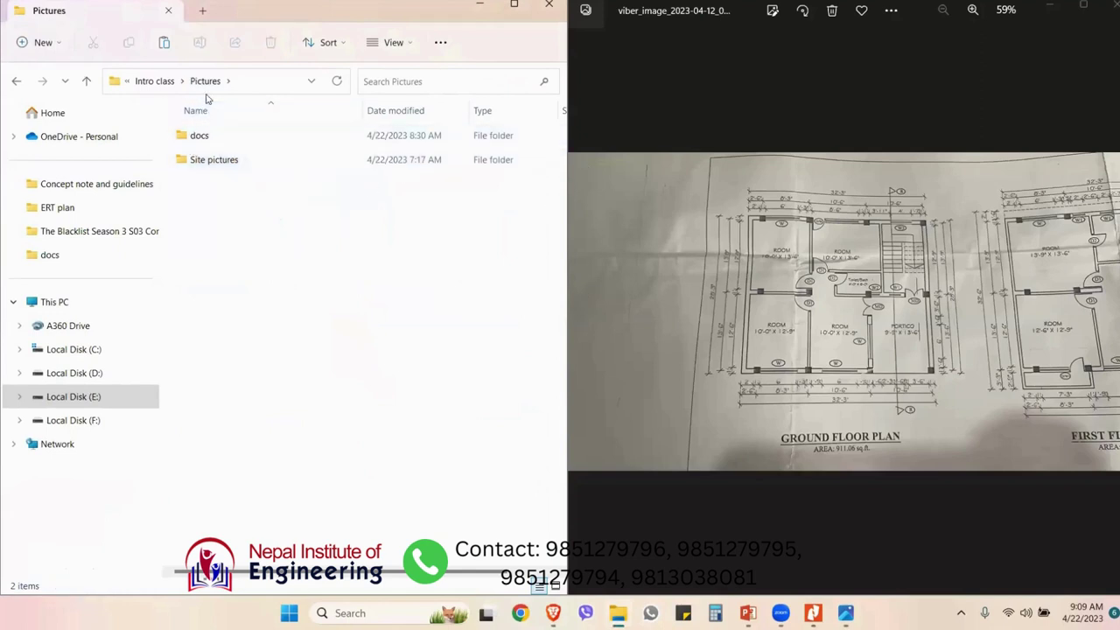
- Create a new Microsoft Excel worksheet in the Pictures folder and open it beside the floor plan
{"action": "right_click", "coordinate": [233, 210]}
{"action": "mouse_move", "coordinate": [366, 359]}
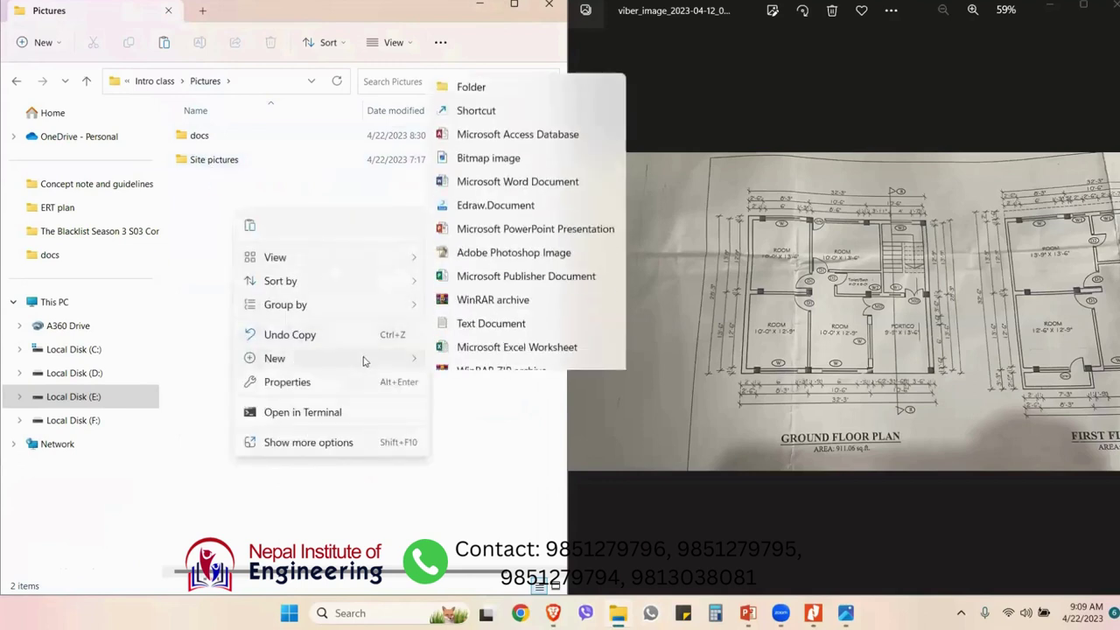
{"action": "left_click", "coordinate": [495, 333]}
{"action": "left_click", "coordinate": [344, 290]}
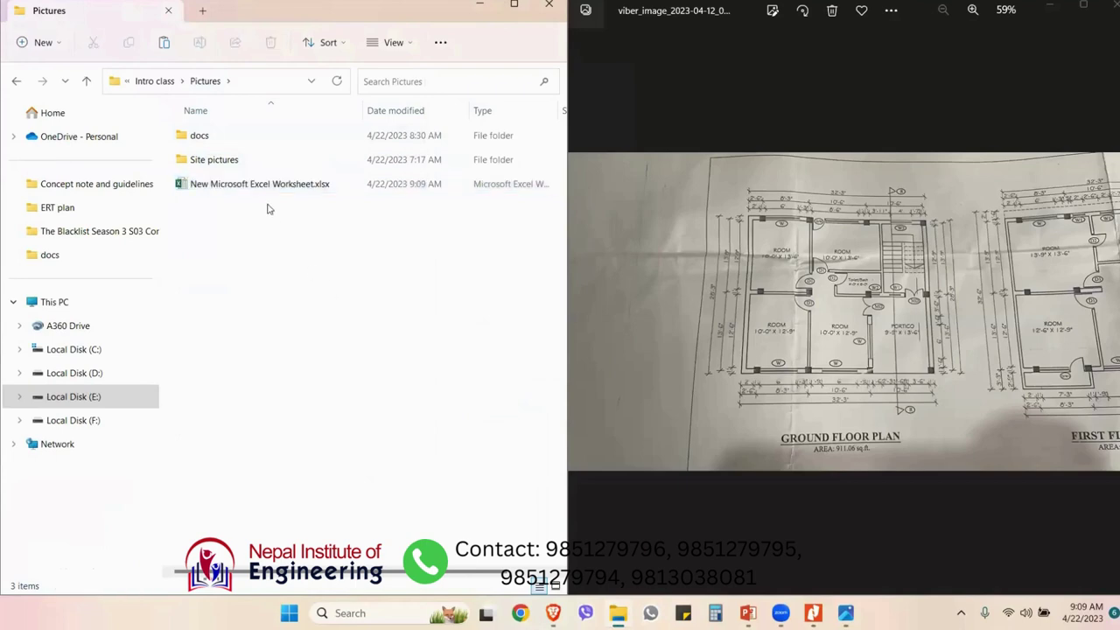
{"action": "double_click", "coordinate": [260, 181]}
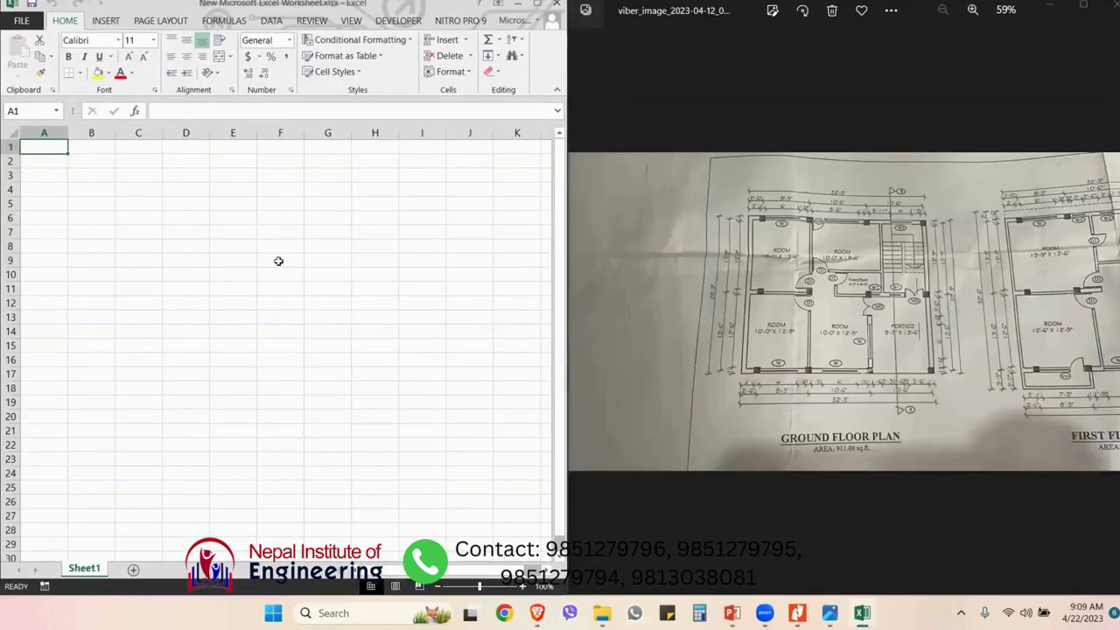
- Enter the headers Floor area, Floor rate and Amount in B4:D4 and widen columns B and C to fit
{"action": "left_click", "coordinate": [278, 260]}
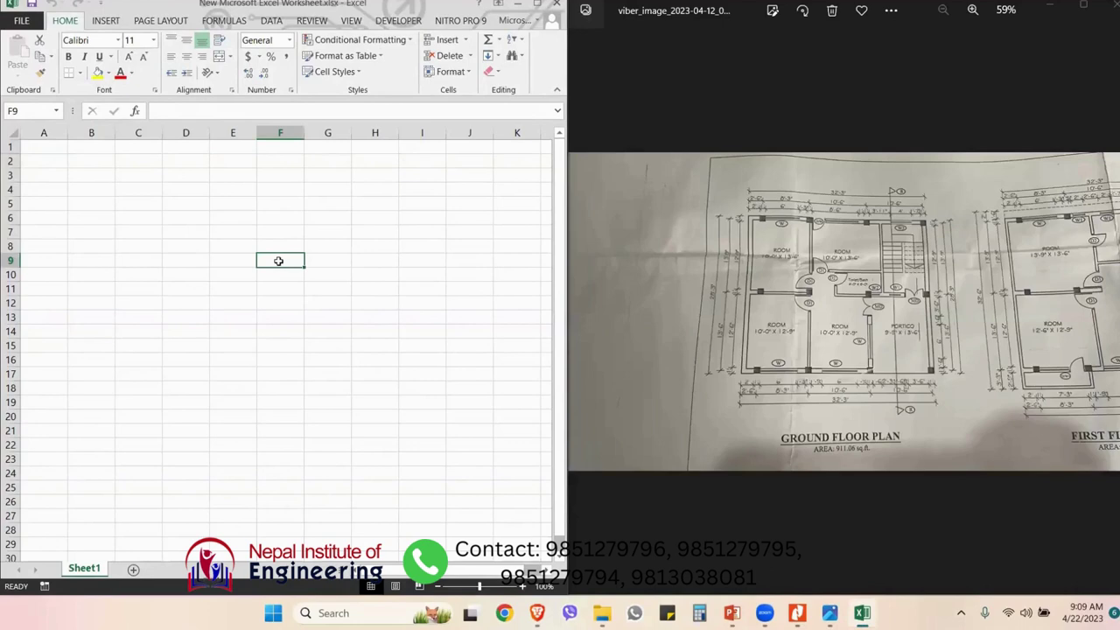
{"action": "left_click", "coordinate": [45, 187]}
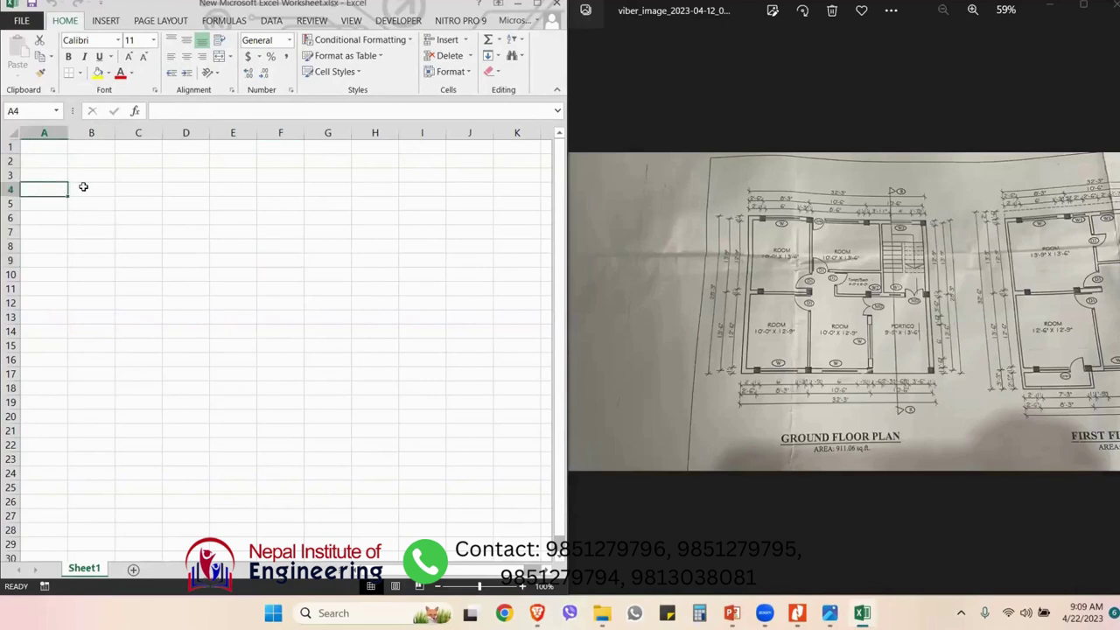
{"action": "left_click", "coordinate": [84, 187]}
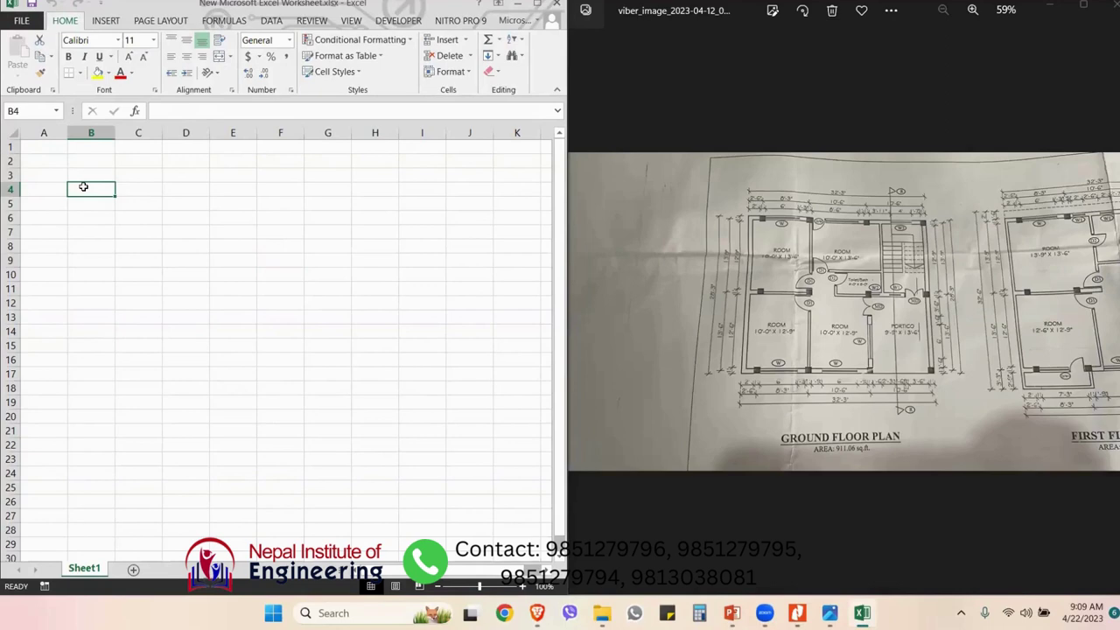
{"action": "type", "text": "Floor are"}
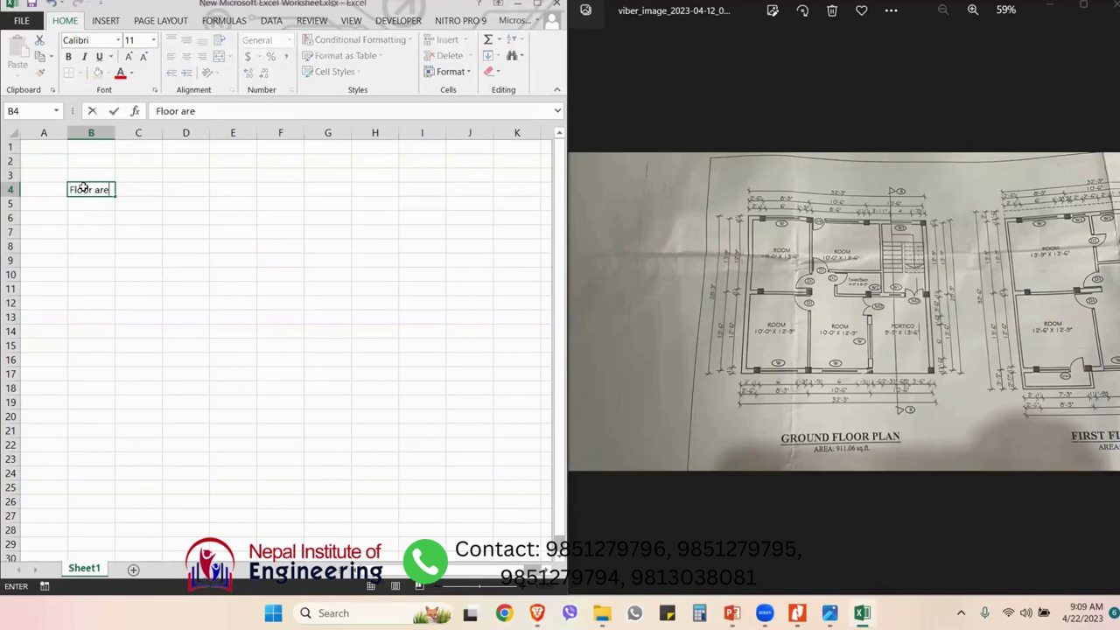
{"action": "type", "text": "a"}
{"action": "key", "text": "Tab"}
{"action": "type", "text": "Floor"}
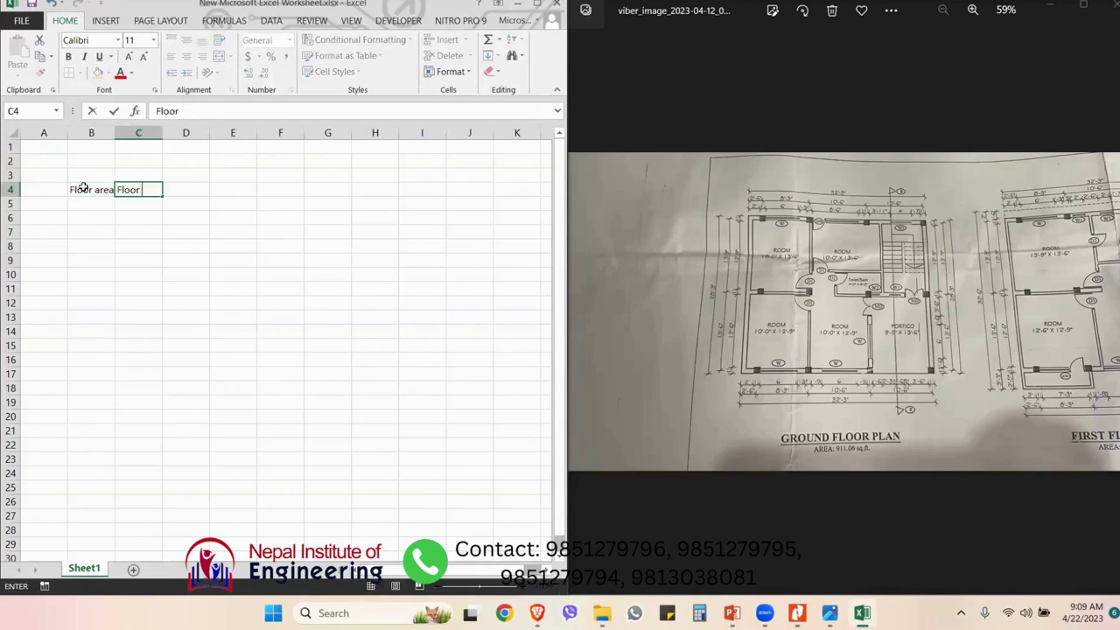
{"action": "type", "text": " rate"}
{"action": "key", "text": "Tab"}
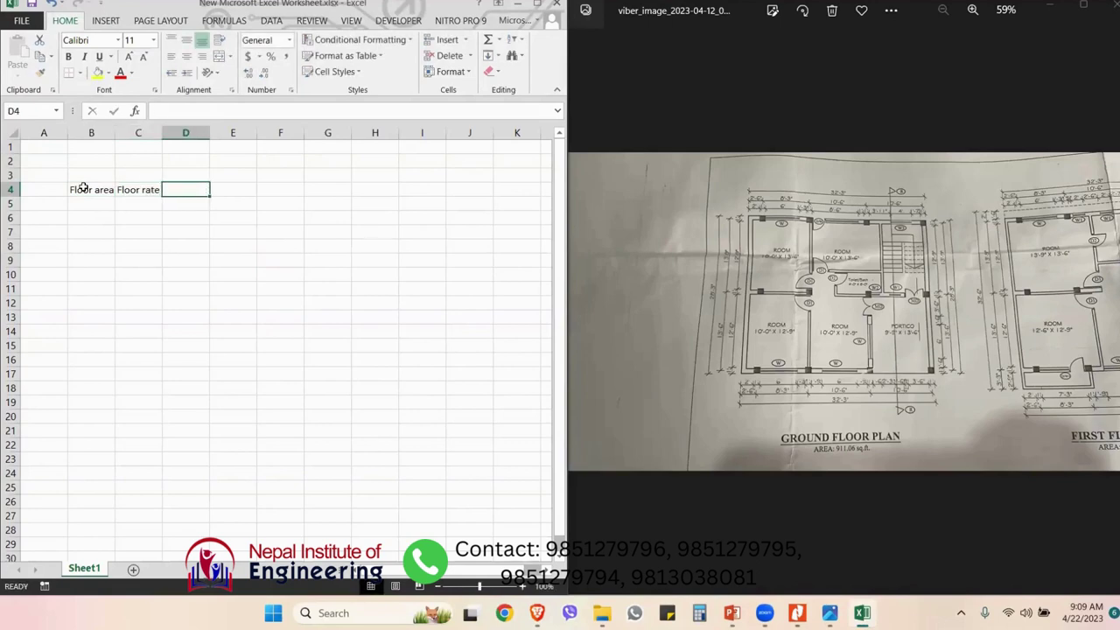
{"action": "type", "text": "Amount"}
{"action": "key", "text": "Tab"}
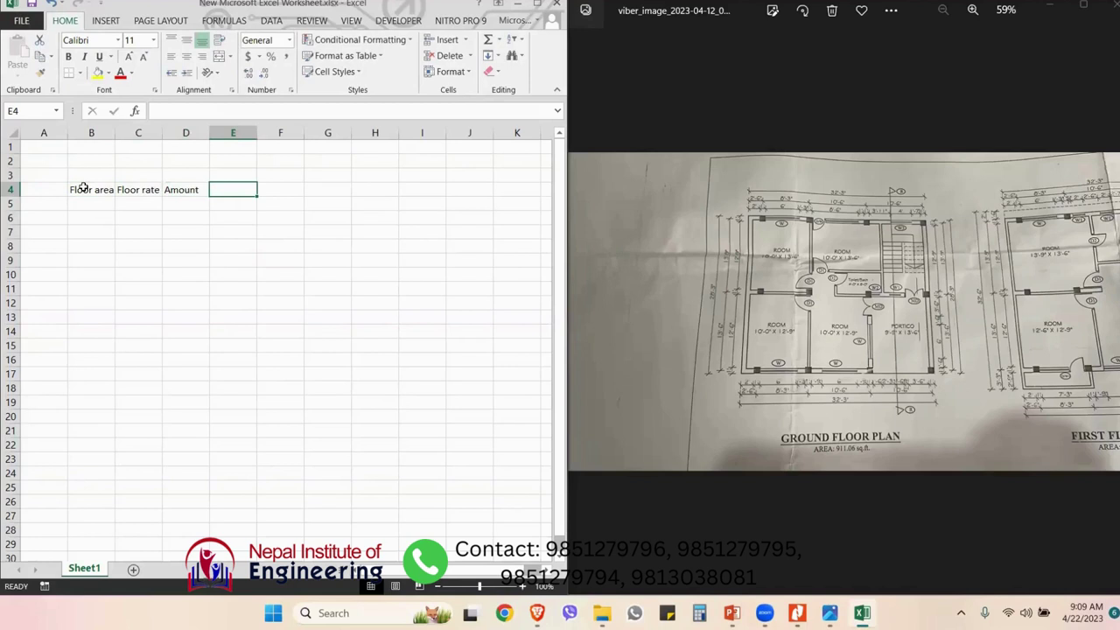
{"action": "left_click_drag", "start_coordinate": [114, 133], "coordinate": [202, 134]}
- Label the floor rows Gf, FF and SF in cells A5 to A7
{"action": "left_click", "coordinate": [49, 201]}
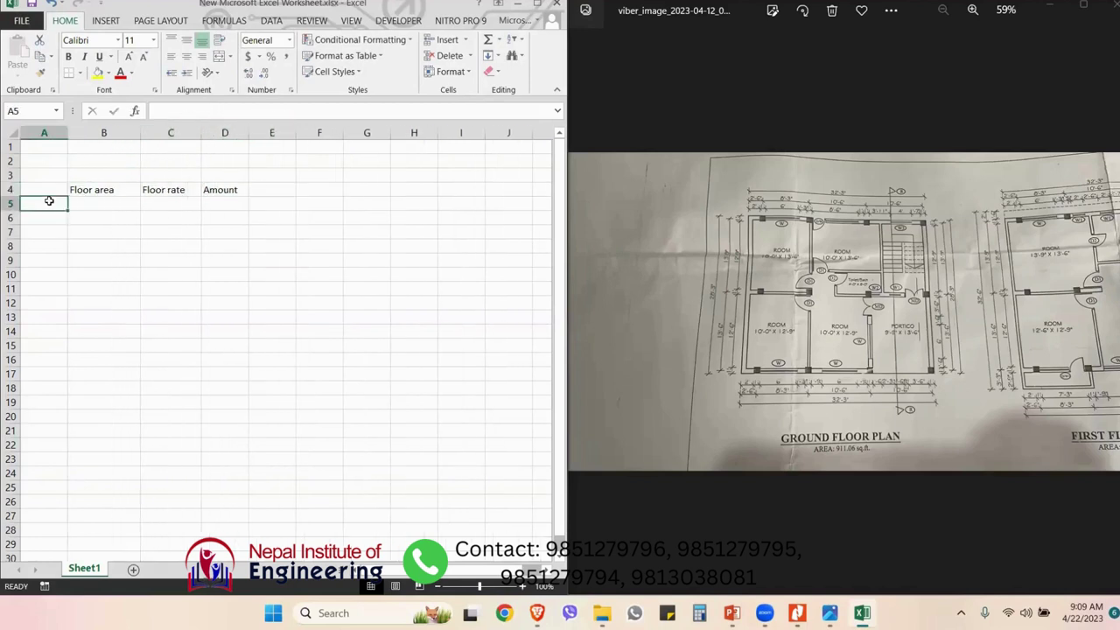
{"action": "type", "text": "Gf"}
{"action": "key", "text": "Return"}
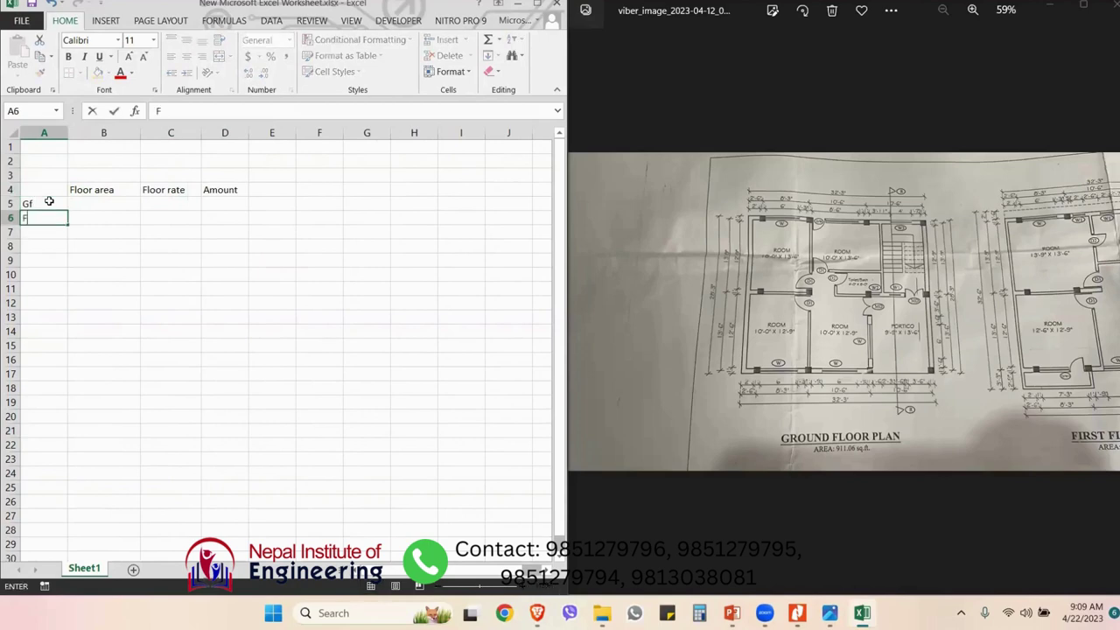
{"action": "type", "text": "FF"}
{"action": "key", "text": "Return"}
{"action": "type", "text": "SF"}
{"action": "key", "text": "Tab"}
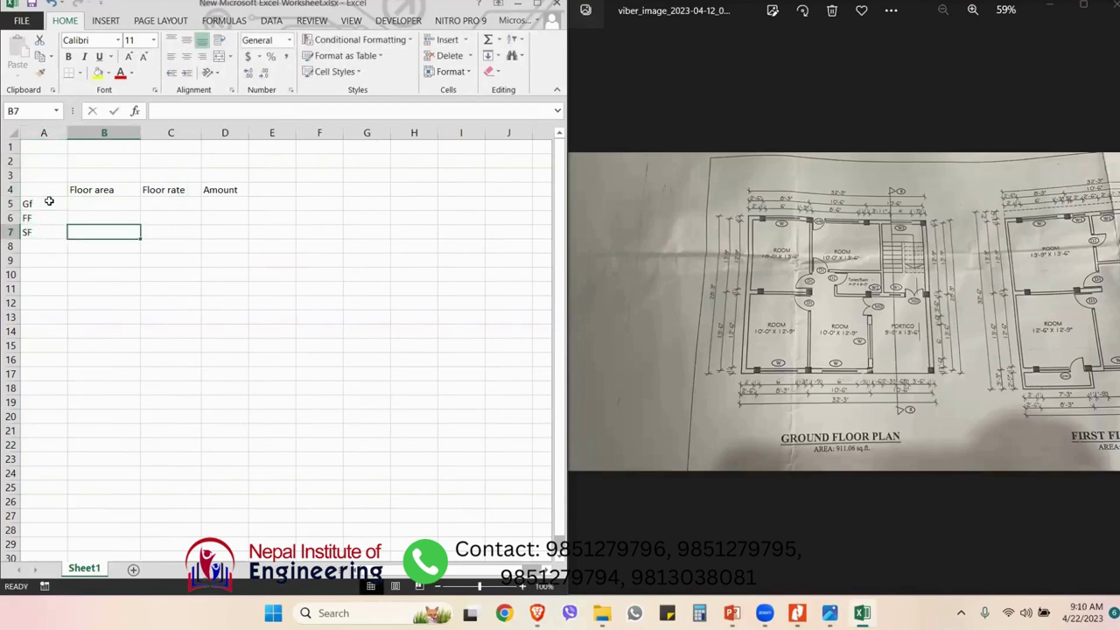
- Correct the ground floor label in cell A5 to GF
{"action": "left_click", "coordinate": [49, 202]}
{"action": "type", "text": "F"}
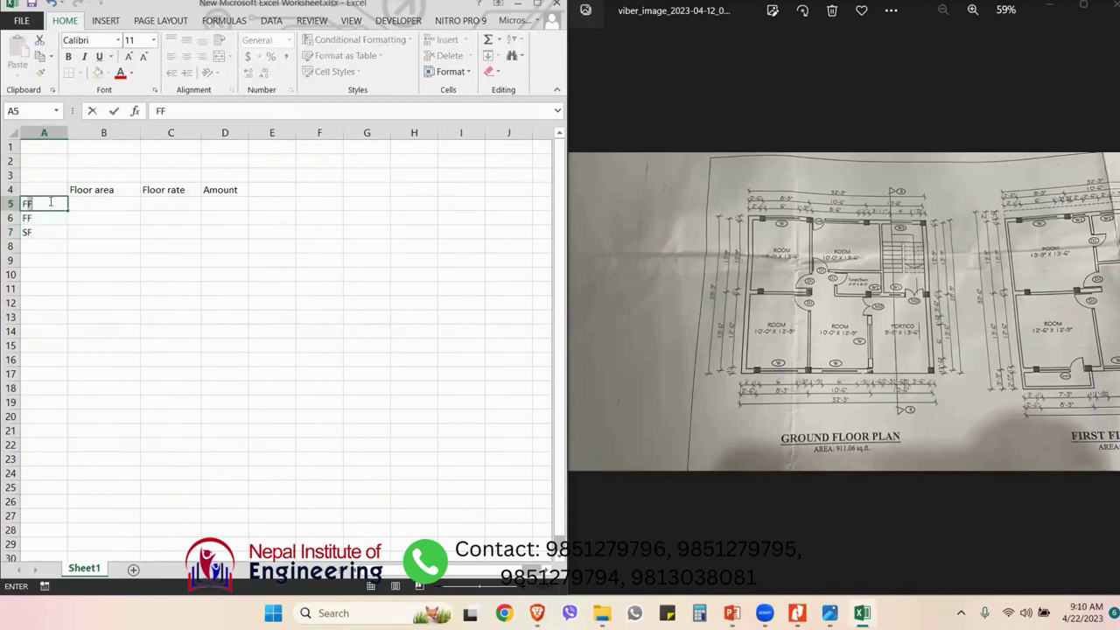
{"action": "type", "text": "Gf"}
{"action": "key", "text": "Tab"}
{"action": "left_click", "coordinate": [50, 201]}
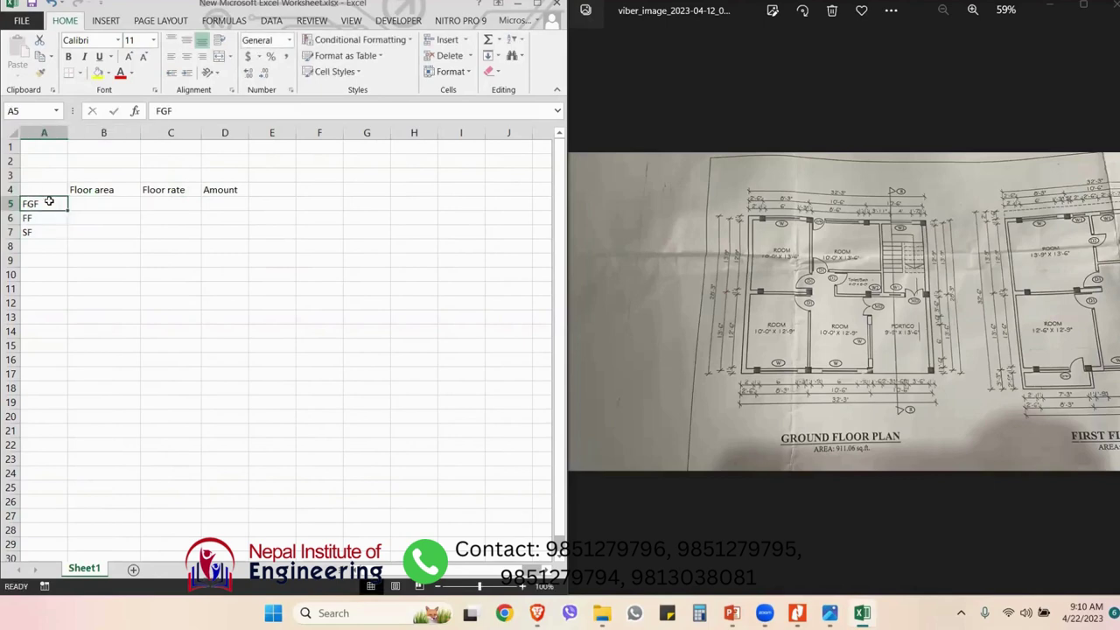
{"action": "type", "text": "GF"}
{"action": "key", "text": "Tab"}
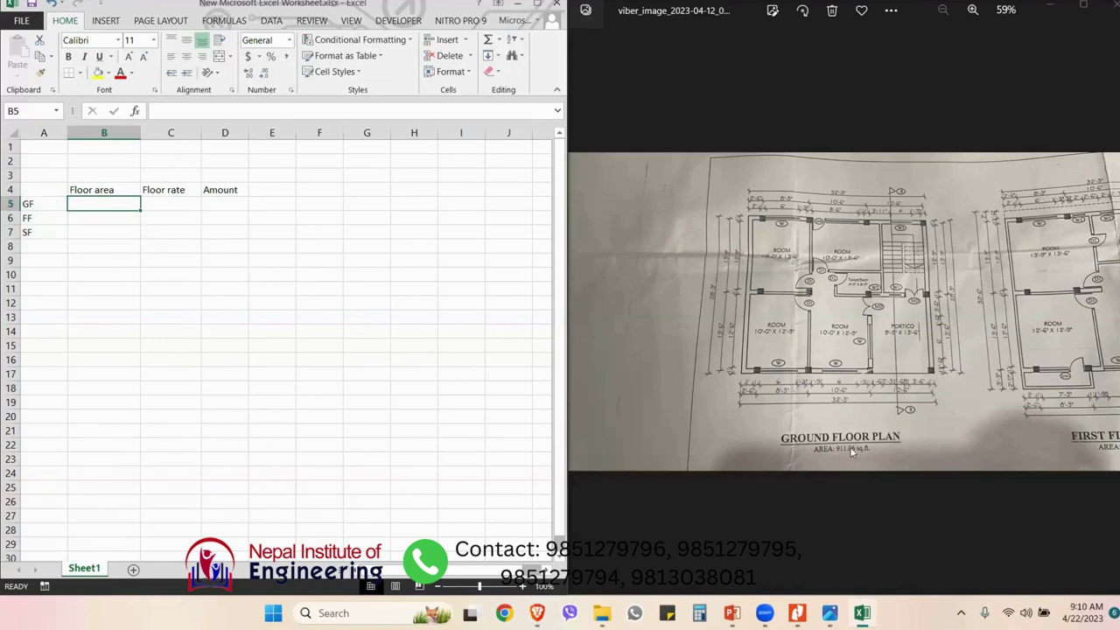
- Enter the ground floor area 911.06 from the floor plan in cell B5
{"action": "scroll", "coordinate": [841, 448], "scroll_direction": "up", "scroll_amount": 5}
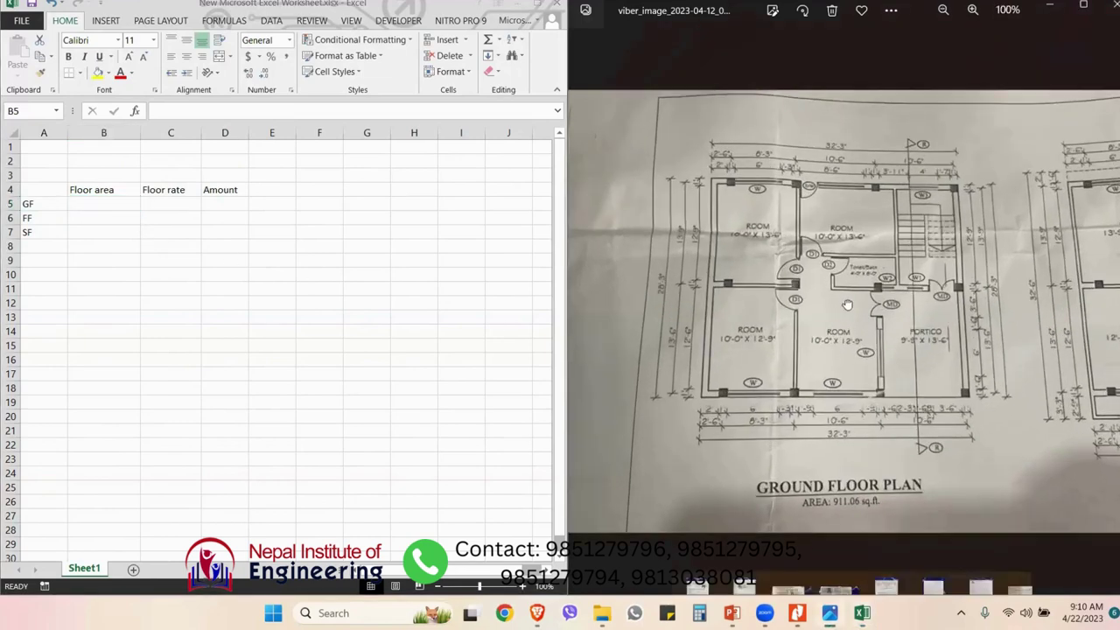
{"action": "left_click_drag", "start_coordinate": [794, 291], "coordinate": [735, 288]}
{"action": "left_click", "coordinate": [126, 203]}
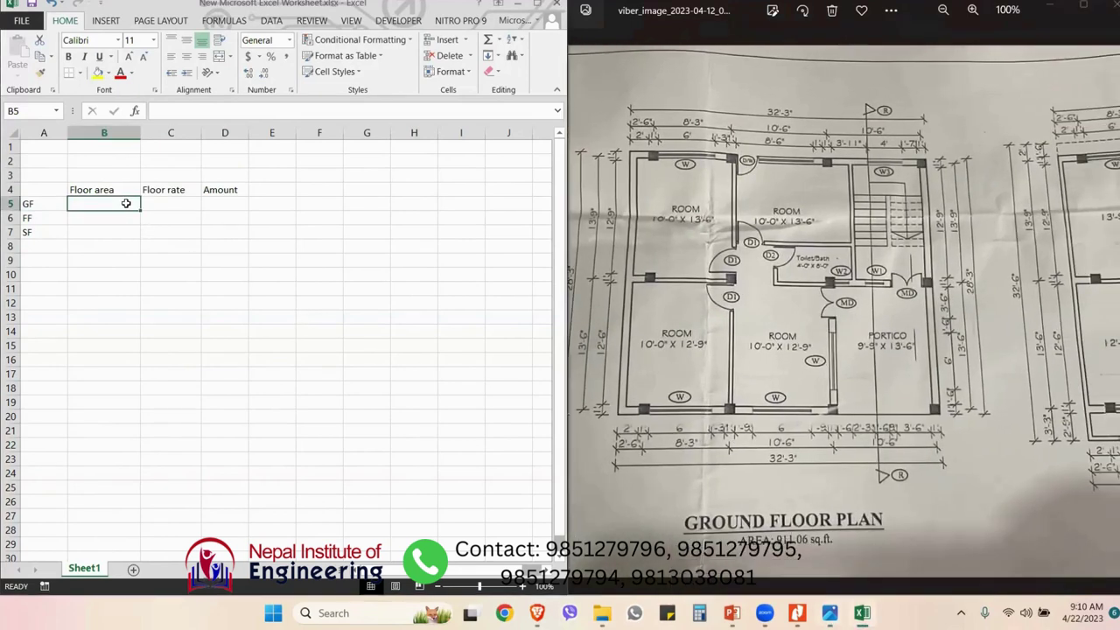
{"action": "type", "text": "911.06"}
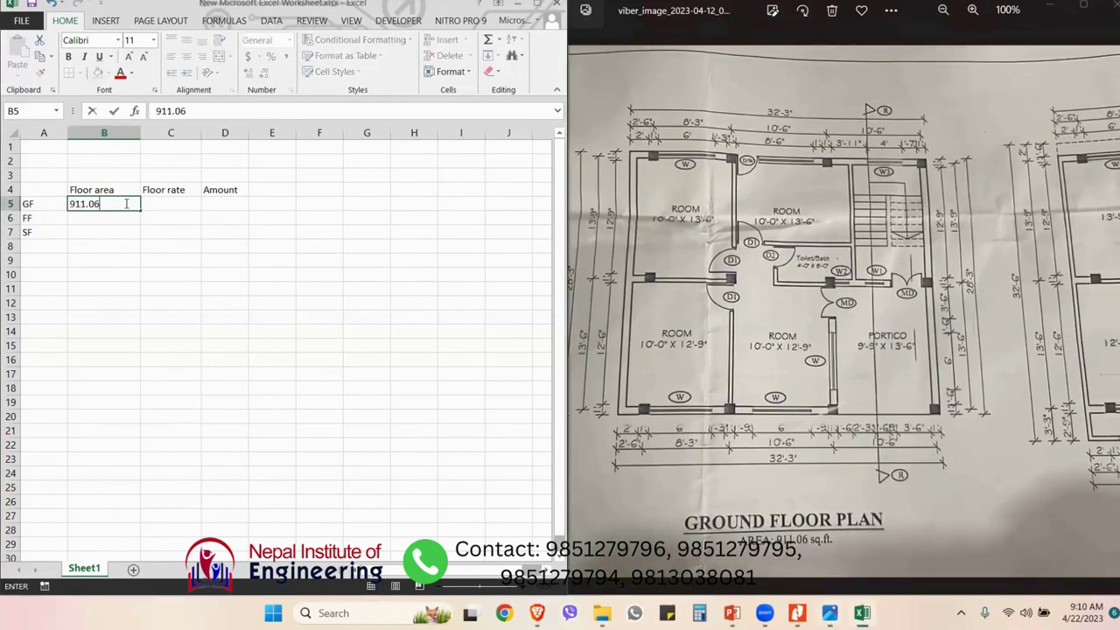
{"action": "key", "text": "Tab"}
{"action": "key", "text": "Return"}
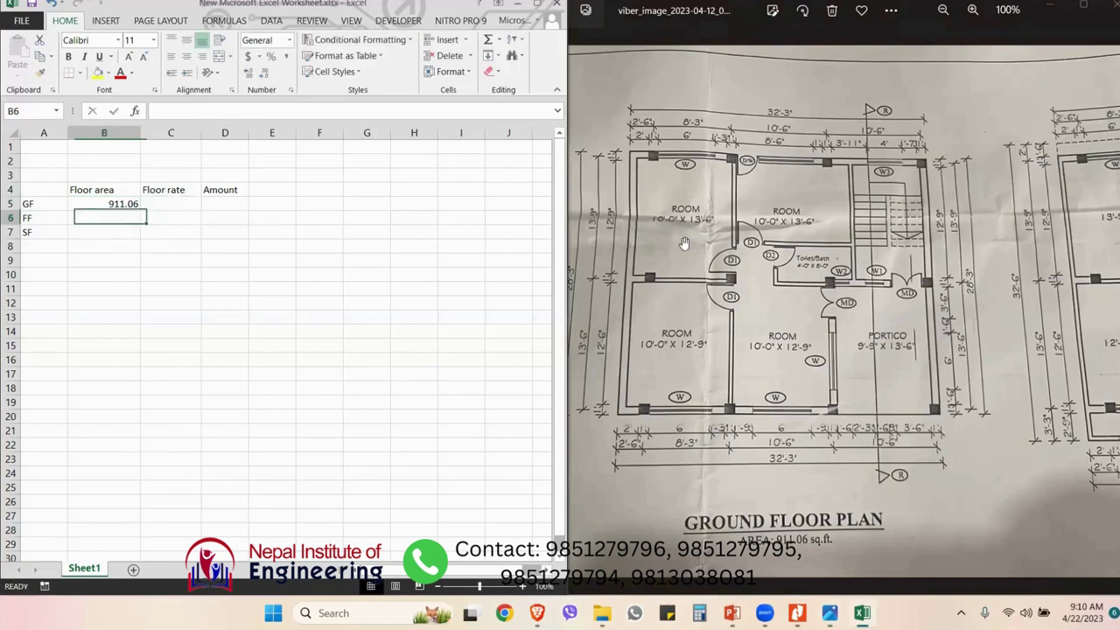
- Check the first floor plan's area and copy the ground floor area of 911.06 down into cell B6
{"action": "left_click", "coordinate": [684, 243]}
{"action": "scroll", "coordinate": [692, 241], "scroll_direction": "down", "scroll_amount": 3}
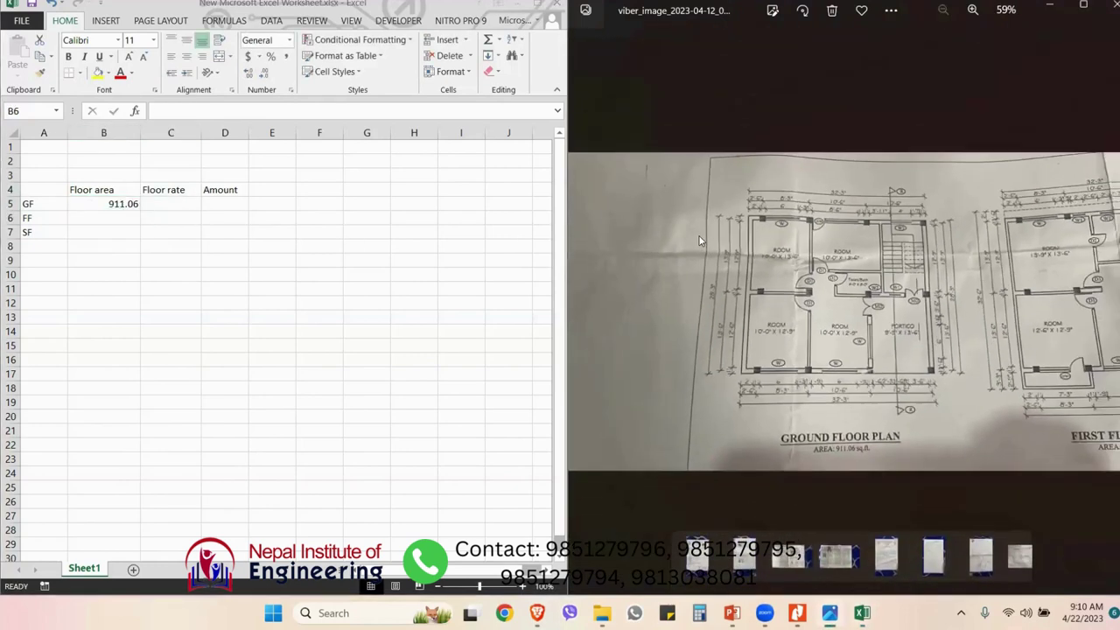
{"action": "left_click", "coordinate": [104, 218]}
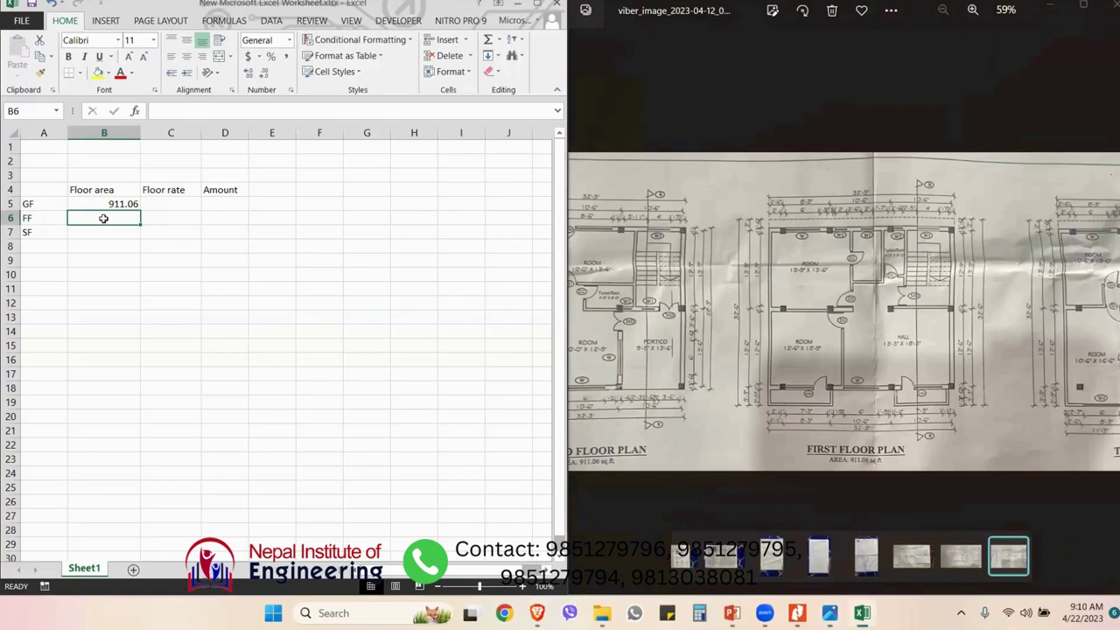
{"action": "key", "text": "ctrl+d"}
- Enter the top floor plan's area, 690.79, as the SF floor area in cell B7
{"action": "left_click", "coordinate": [858, 230]}
{"action": "key", "text": "Right"}
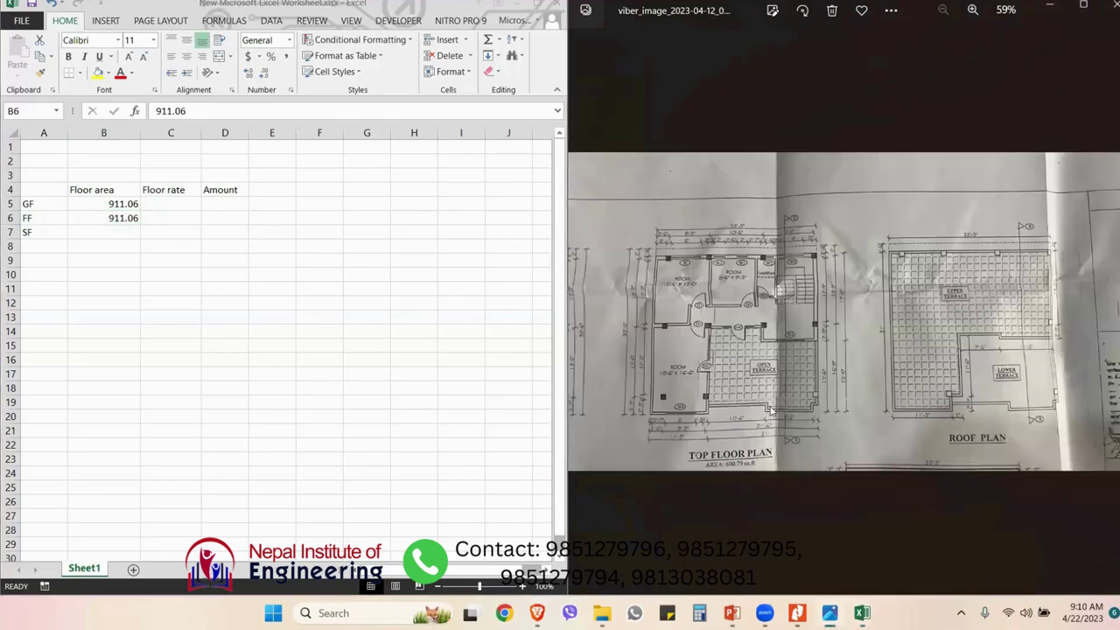
{"action": "scroll", "coordinate": [725, 471], "scroll_direction": "up", "scroll_amount": 4}
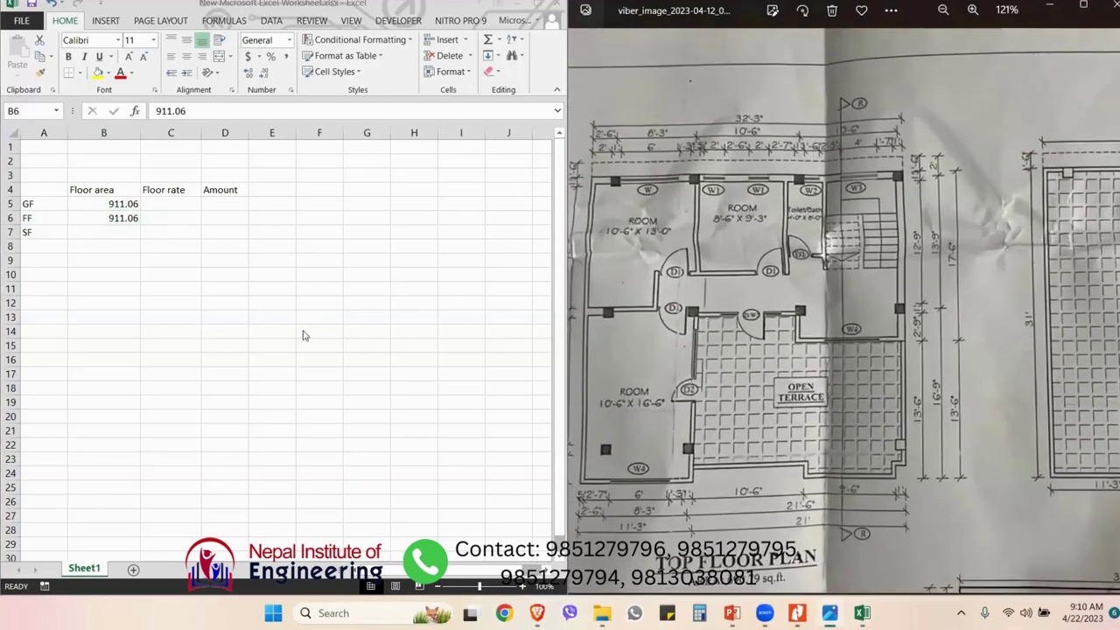
{"action": "left_click", "coordinate": [111, 238]}
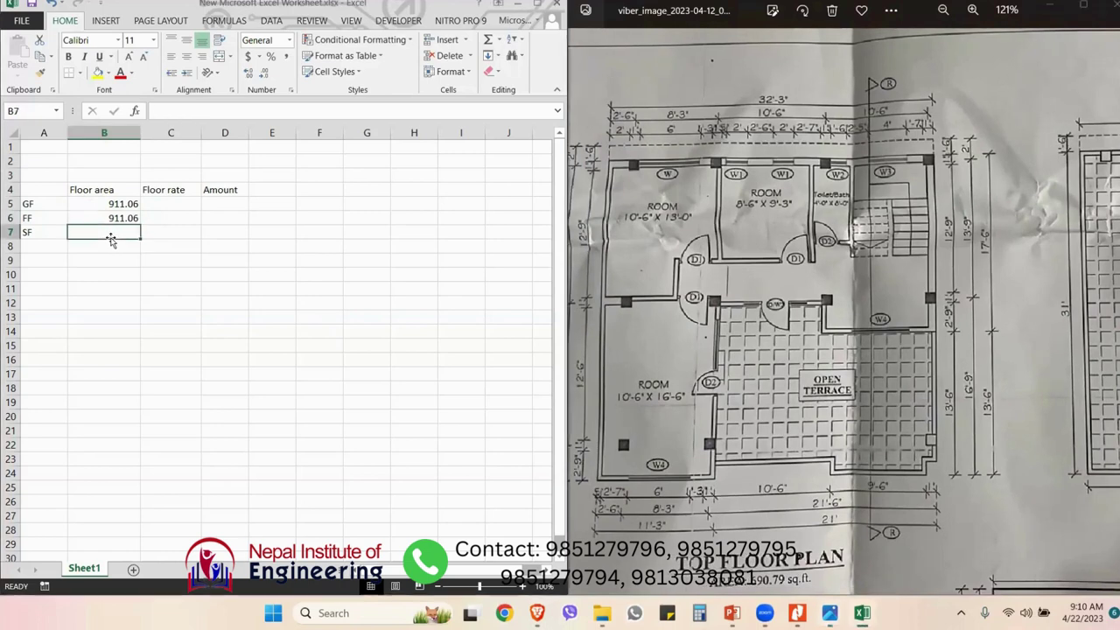
{"action": "type", "text": "690"}
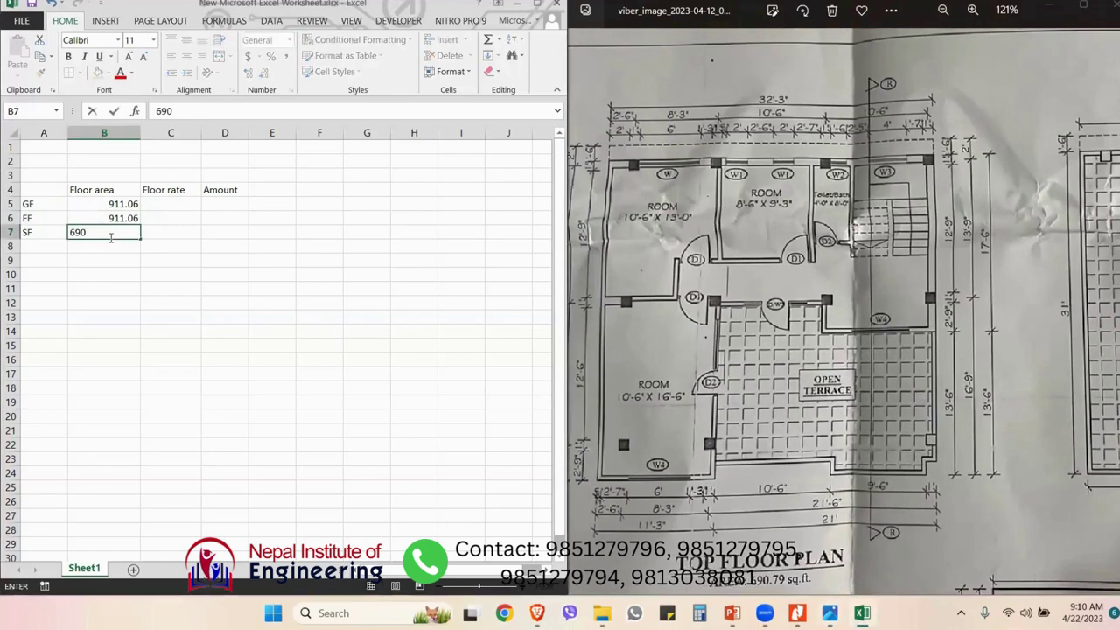
{"action": "type", "text": ".79"}
{"action": "key", "text": "Return"}
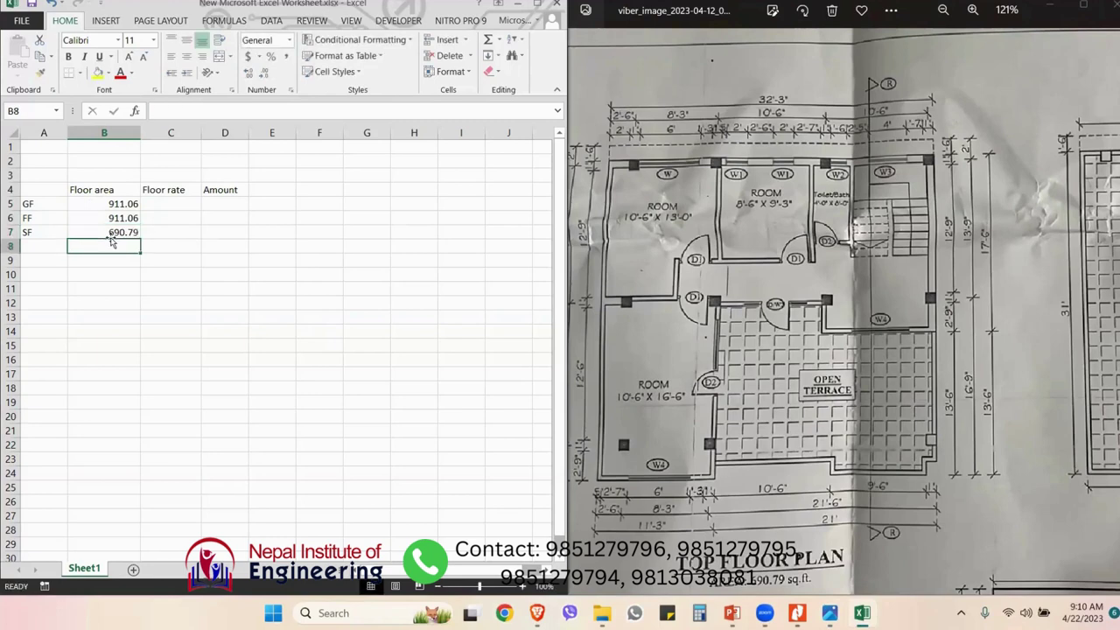
- Maximize the worksheet window and enlarge the view of the floor table
{"action": "left_click", "coordinate": [320, 253]}
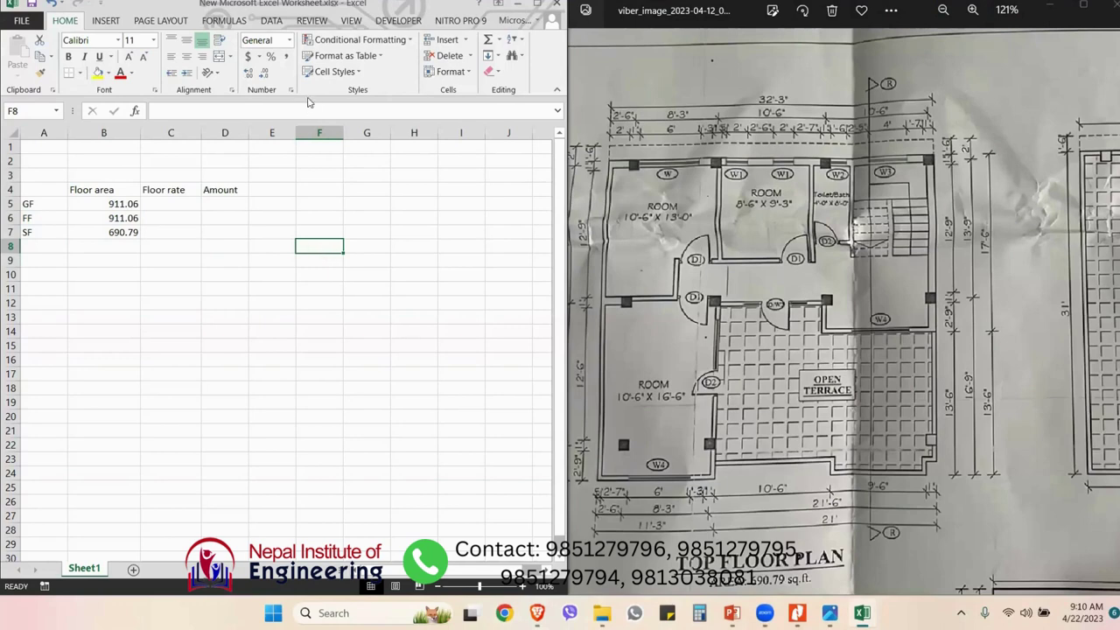
{"action": "key", "text": "super+Up"}
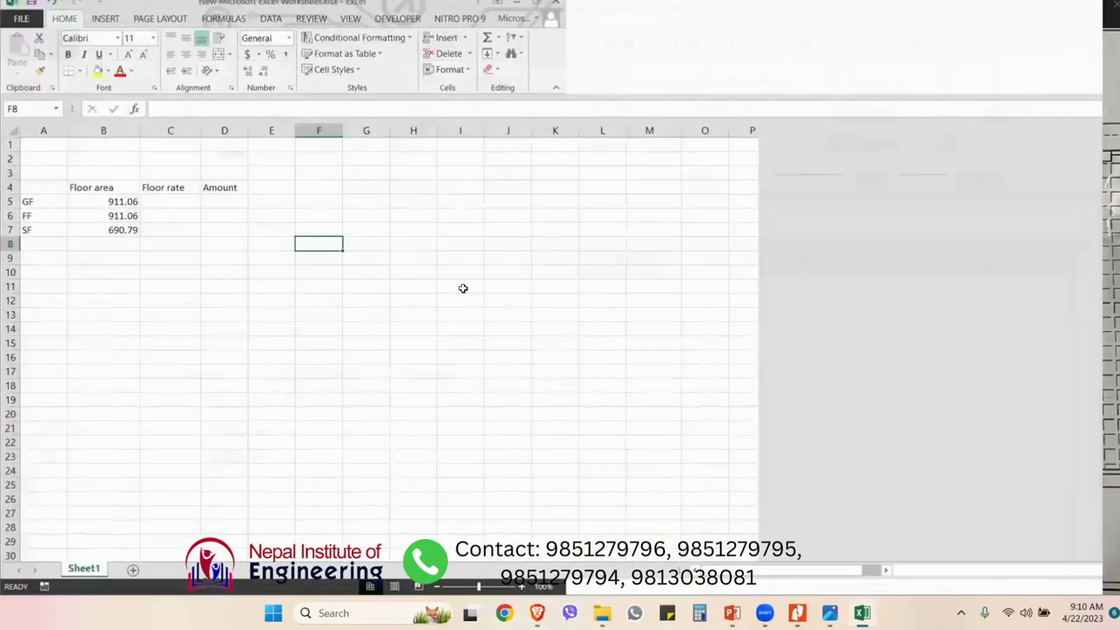
{"action": "key", "text": "Right"}
{"action": "key", "text": "Down"}
{"action": "scroll", "coordinate": [625, 294], "scroll_direction": "up", "scroll_amount": 4}
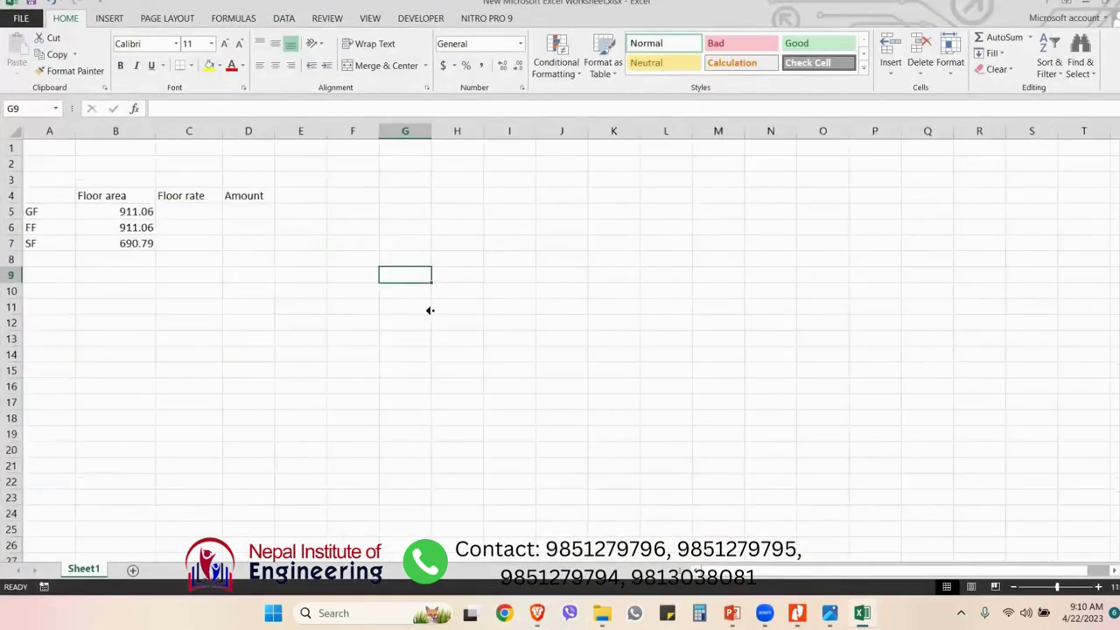
{"action": "key", "text": "Up"}
{"action": "key", "text": "Right"}
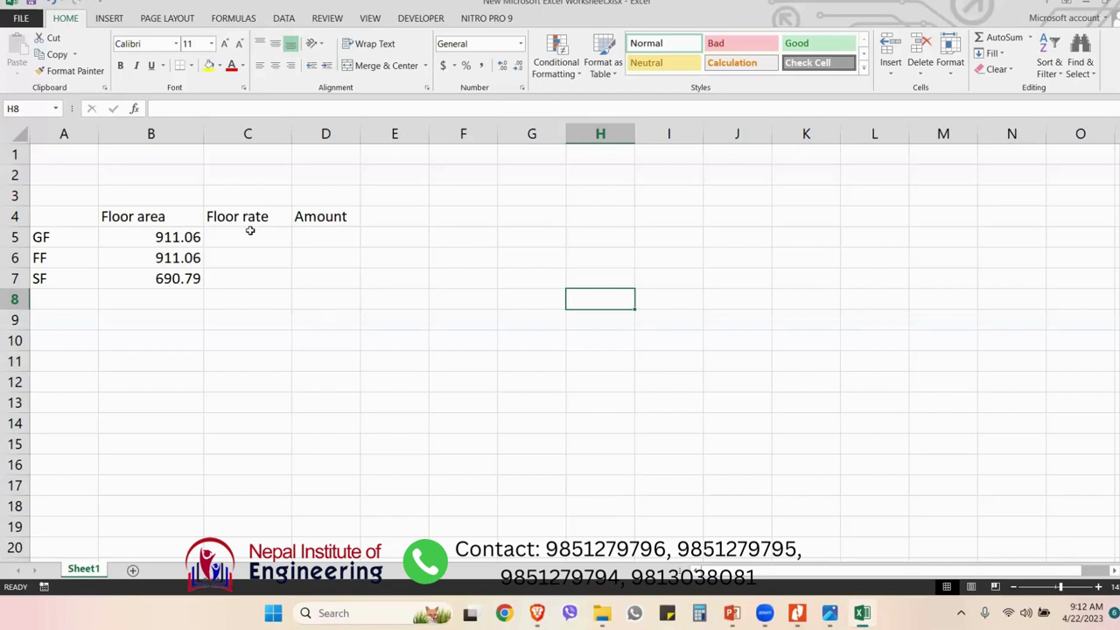
- Enter floor rates of 4500 for GF in C5 and 2800 for FF in C6
{"action": "left_click", "coordinate": [258, 240]}
{"action": "type", "text": "4500"}
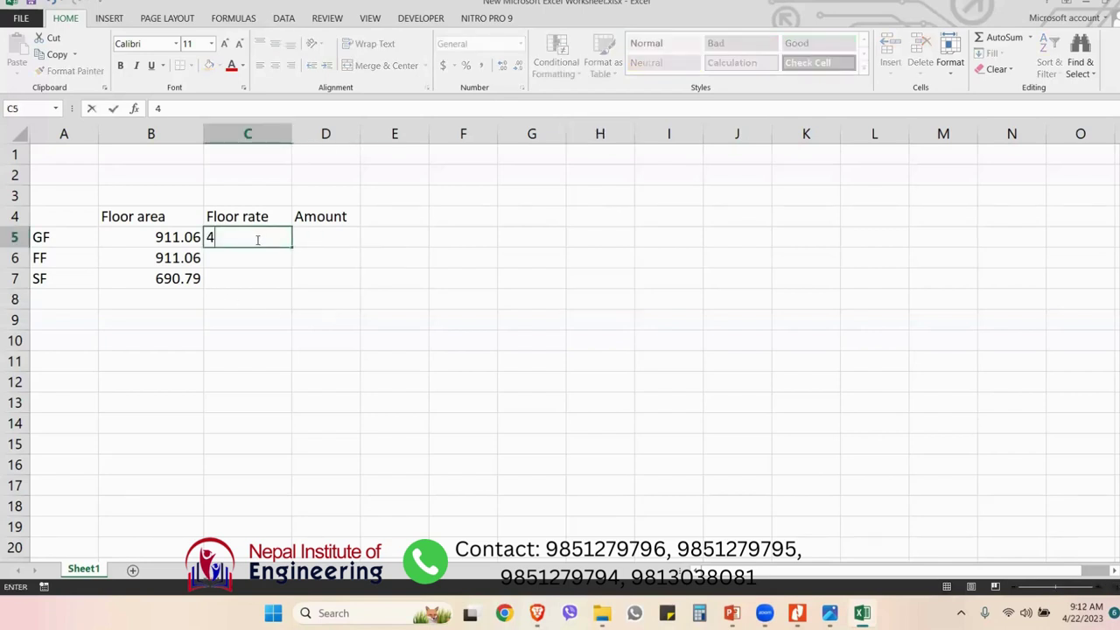
{"action": "key", "text": "Return"}
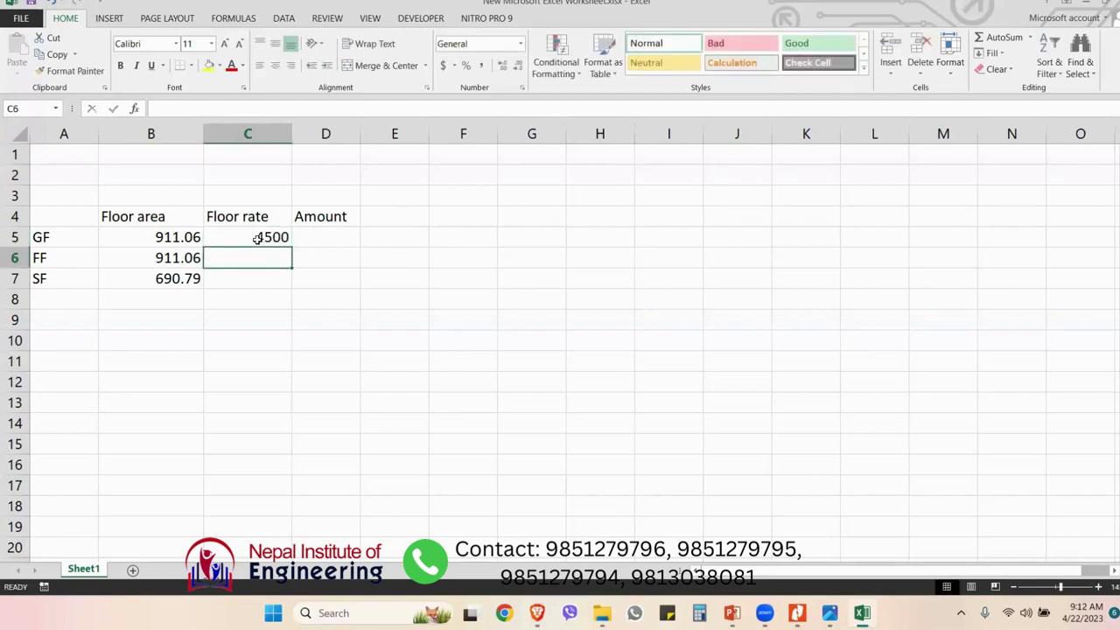
{"action": "type", "text": "2800"}
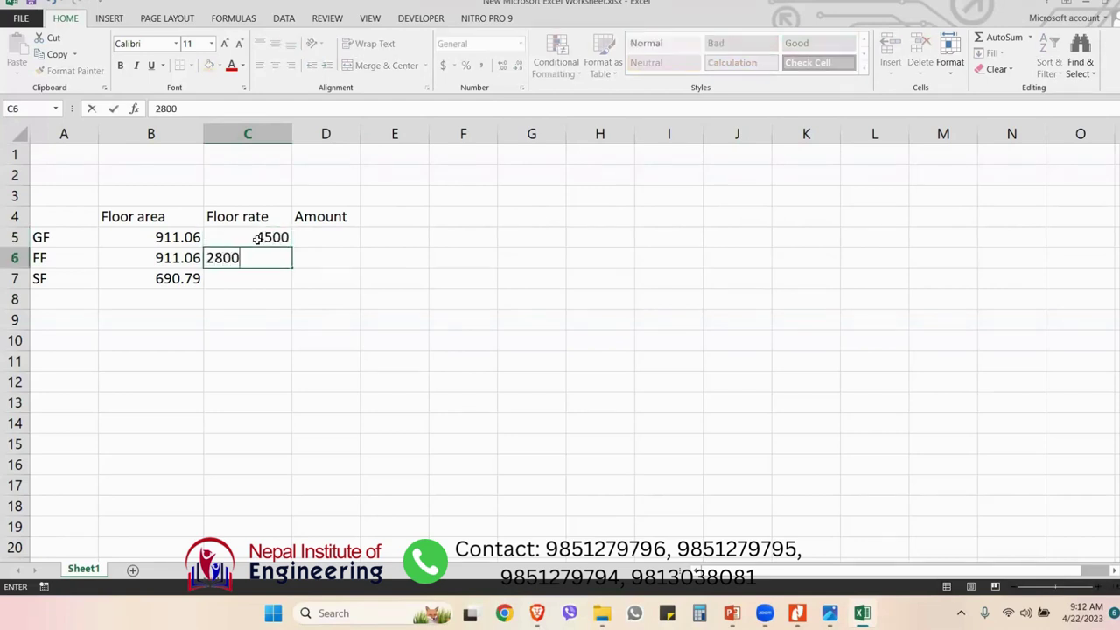
{"action": "key", "text": "Return"}
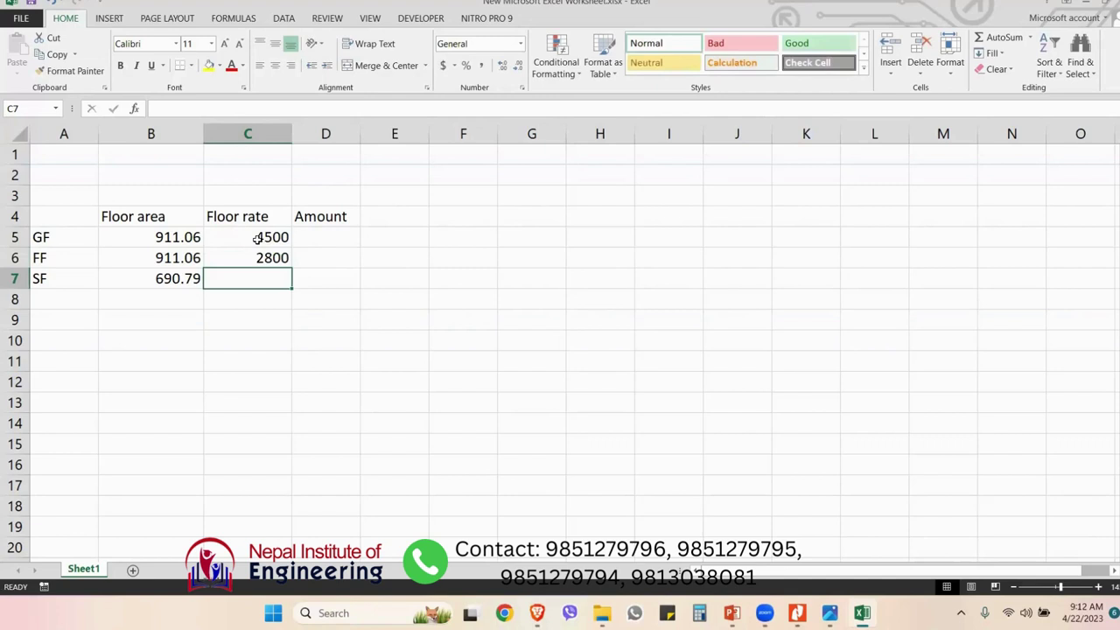
- Change the FF floor rate in C6 to 3000 and enter 3000 for SF in C7
{"action": "type", "text": "3"}
{"action": "key", "text": "Escape"}
{"action": "key", "text": "Up"}
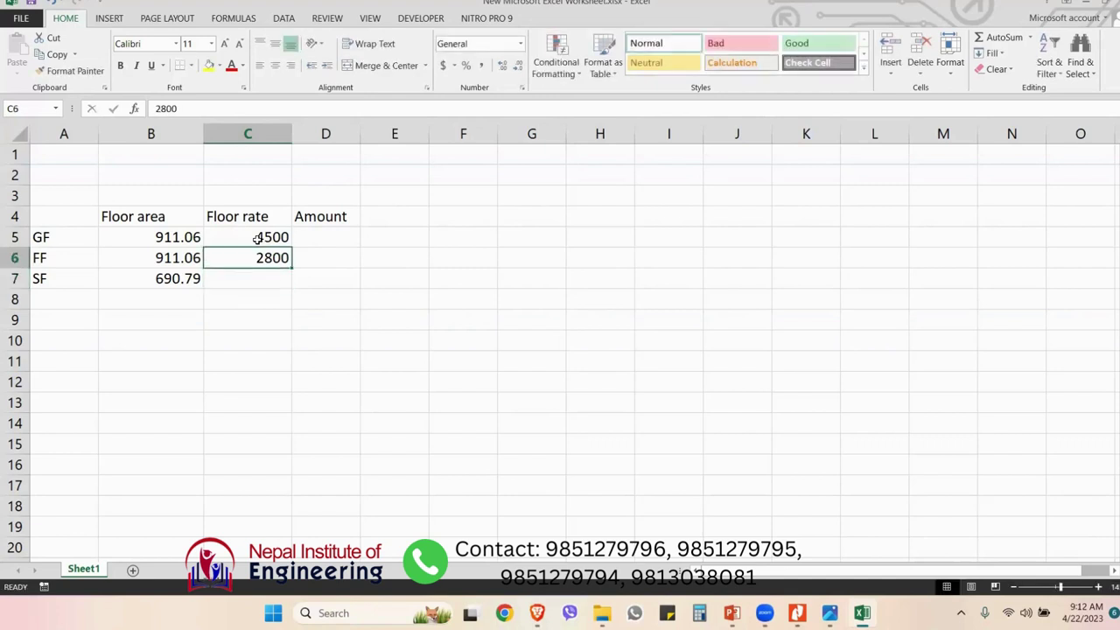
{"action": "type", "text": "3000"}
{"action": "key", "text": "Return"}
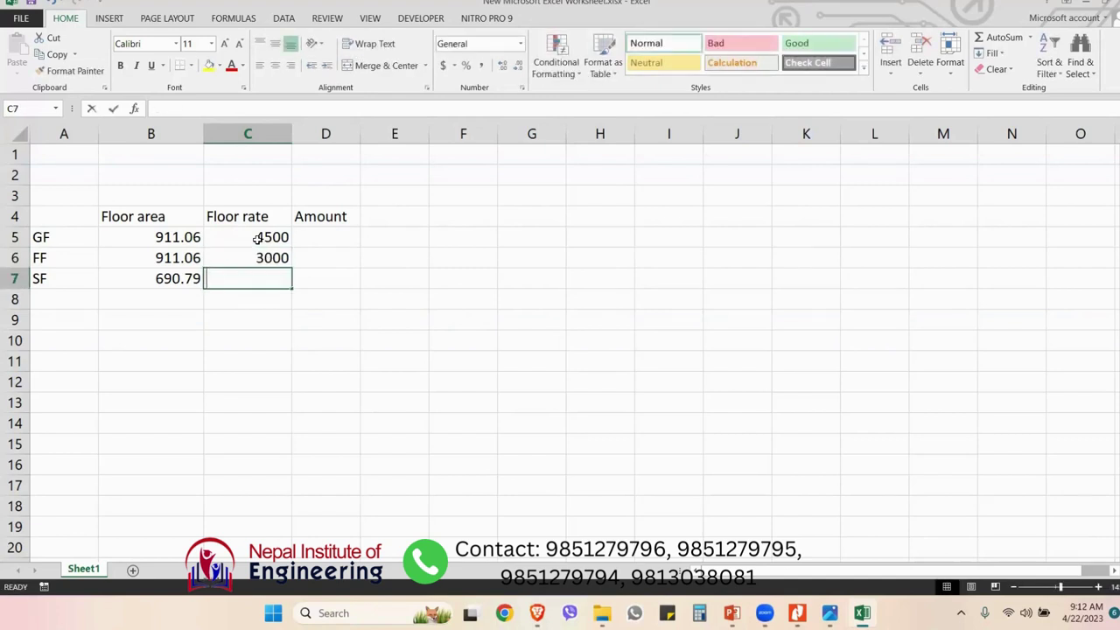
{"action": "type", "text": "3000"}
{"action": "key", "text": "Return"}
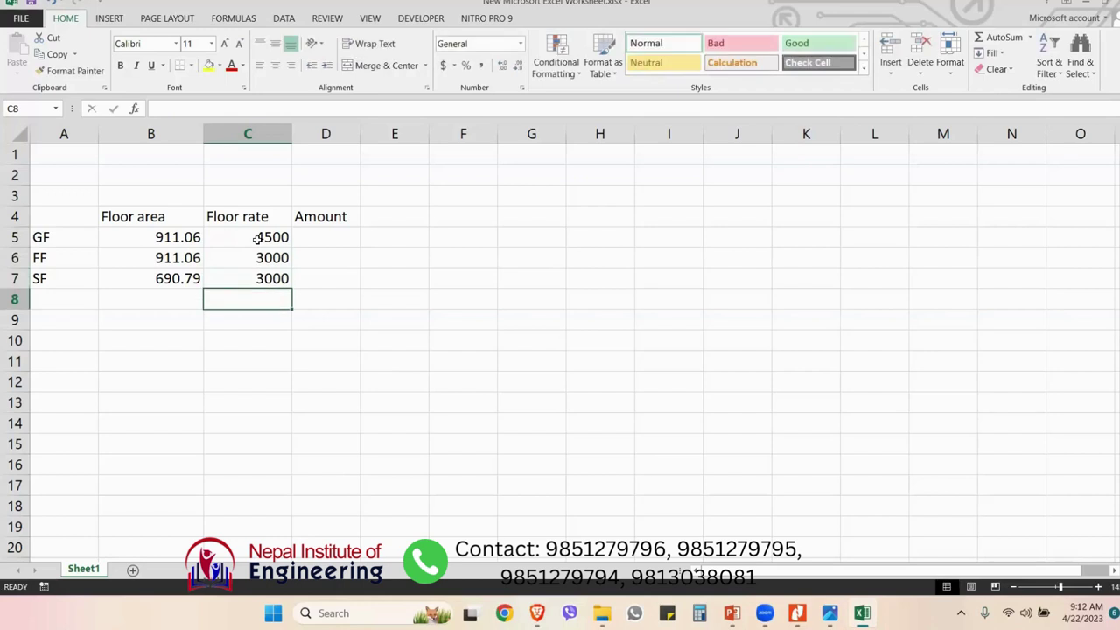
{"action": "left_click", "coordinate": [264, 243]}
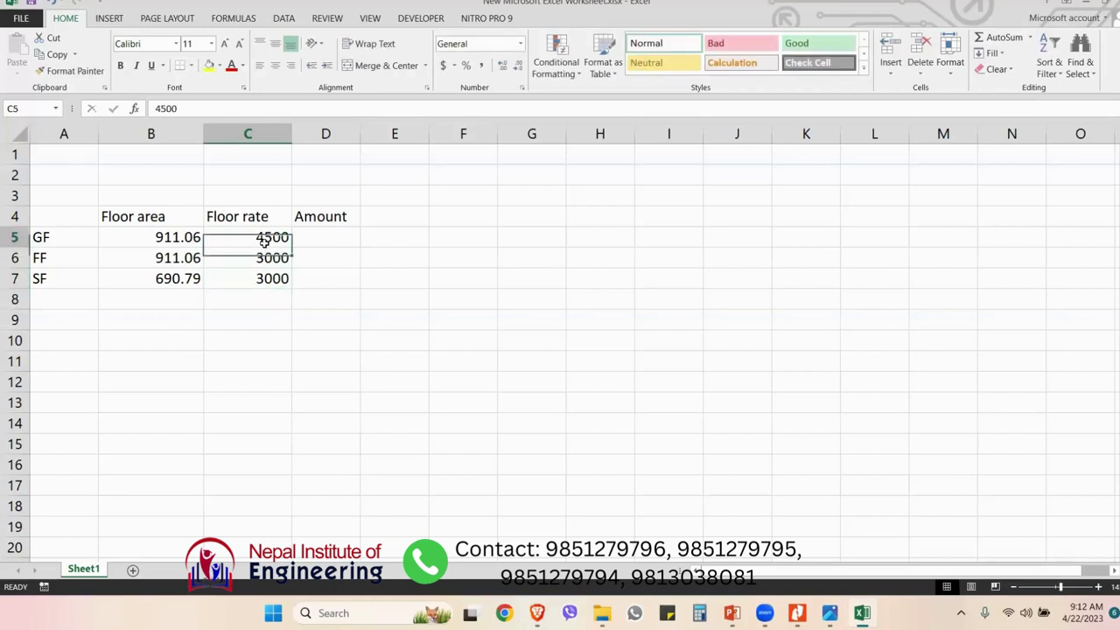
{"action": "left_click", "coordinate": [56, 261]}
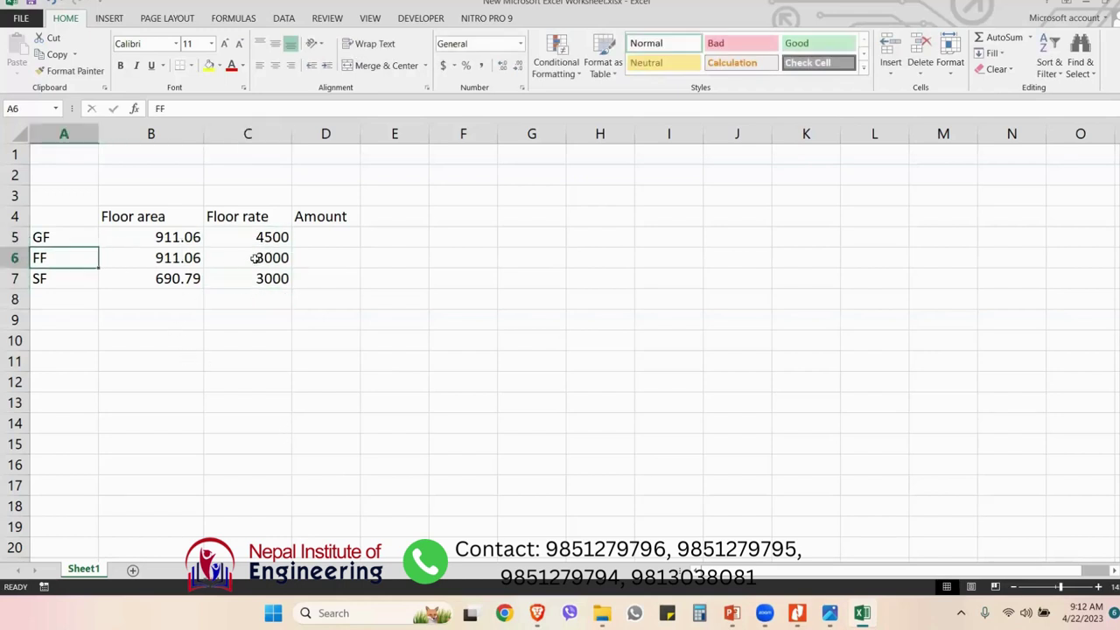
{"action": "left_click_drag", "start_coordinate": [255, 257], "coordinate": [263, 280]}
{"action": "left_click", "coordinate": [266, 341]}
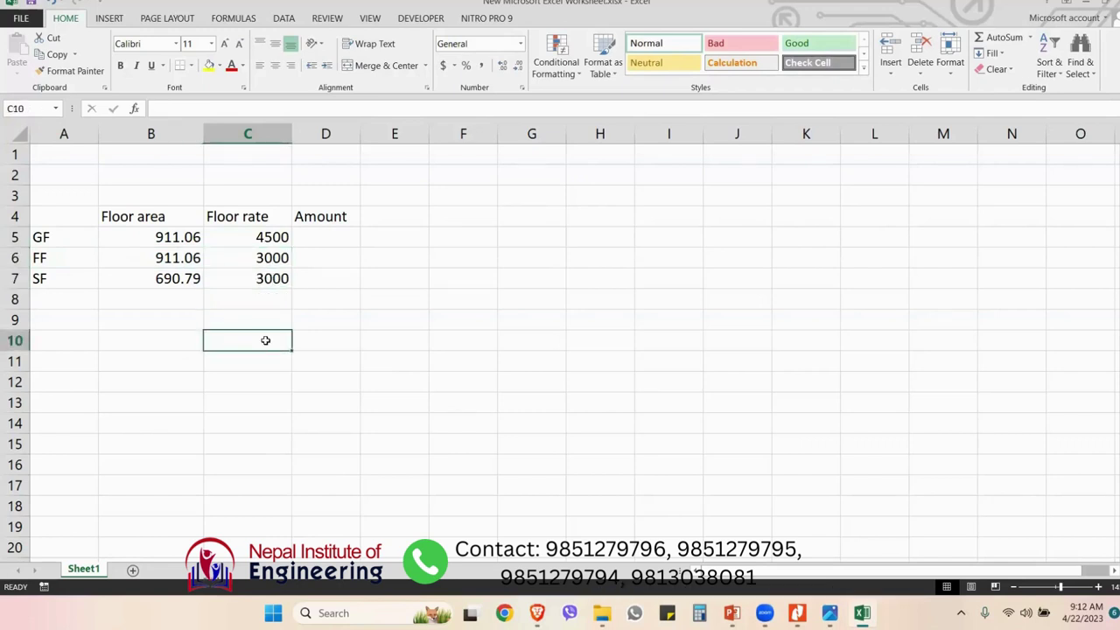
{"action": "left_click_drag", "start_coordinate": [74, 238], "coordinate": [233, 236]}
{"action": "left_click", "coordinate": [234, 236]}
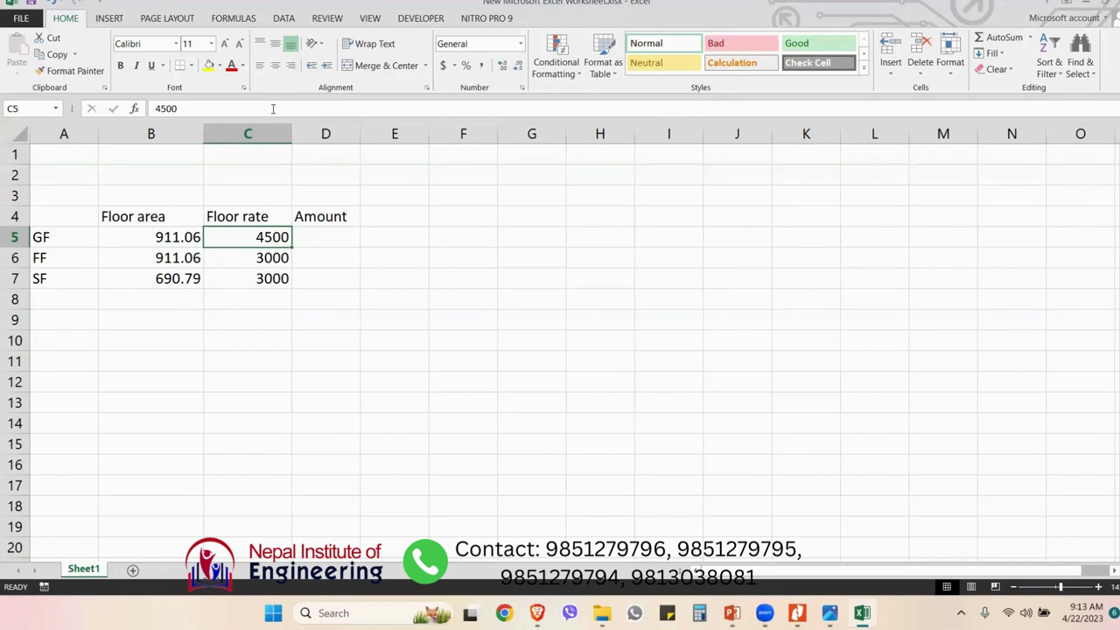
- Calculate the GF amount in D5 with =B5*C5 and fill the formula down to D7
{"action": "left_click", "coordinate": [330, 238]}
{"action": "type", "text": "="}
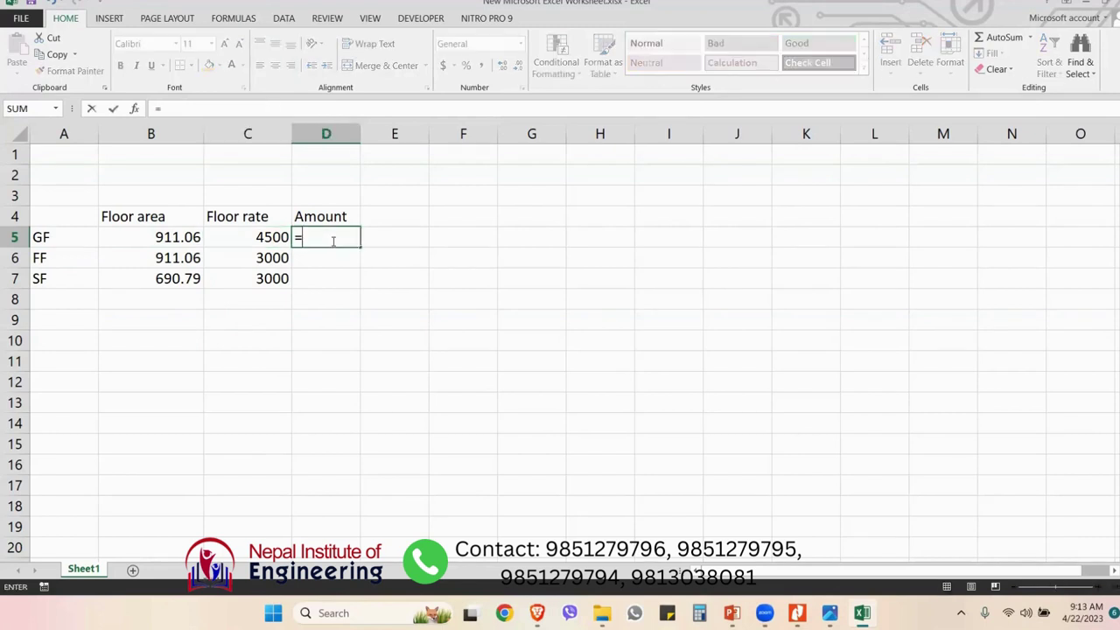
{"action": "left_click", "coordinate": [175, 244]}
{"action": "type", "text": "*"}
{"action": "left_click", "coordinate": [221, 236]}
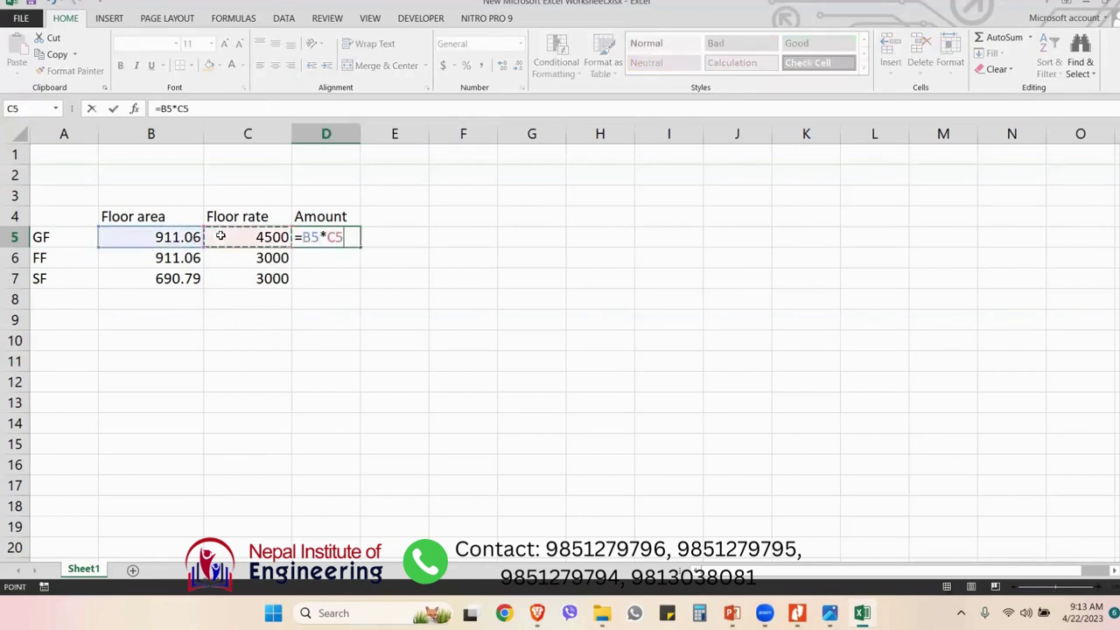
{"action": "key", "text": "Return"}
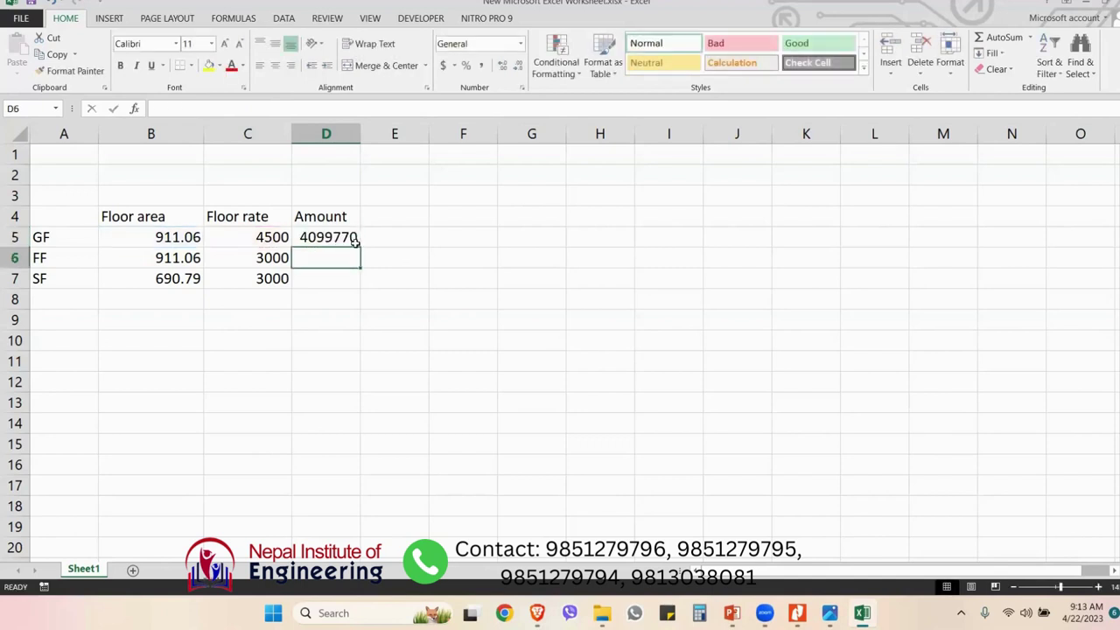
{"action": "left_click_drag", "start_coordinate": [359, 247], "coordinate": [359, 287]}
- Total the amounts in D8 with =SUM(D5:D7) and apply the Comma style to that cell
{"action": "left_click", "coordinate": [340, 299]}
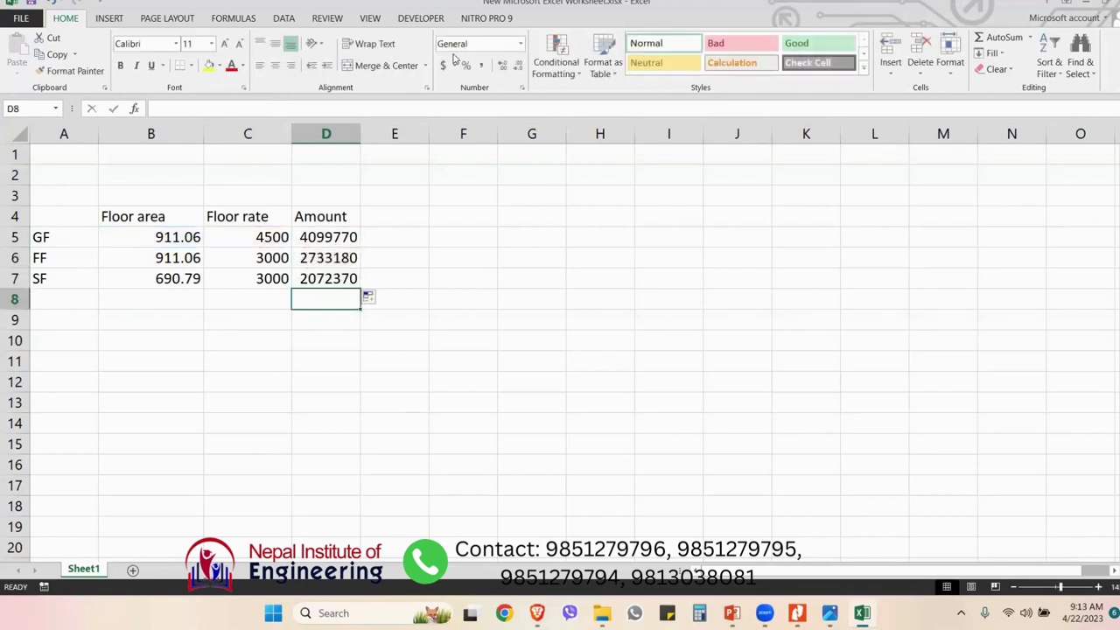
{"action": "left_click", "coordinate": [996, 40]}
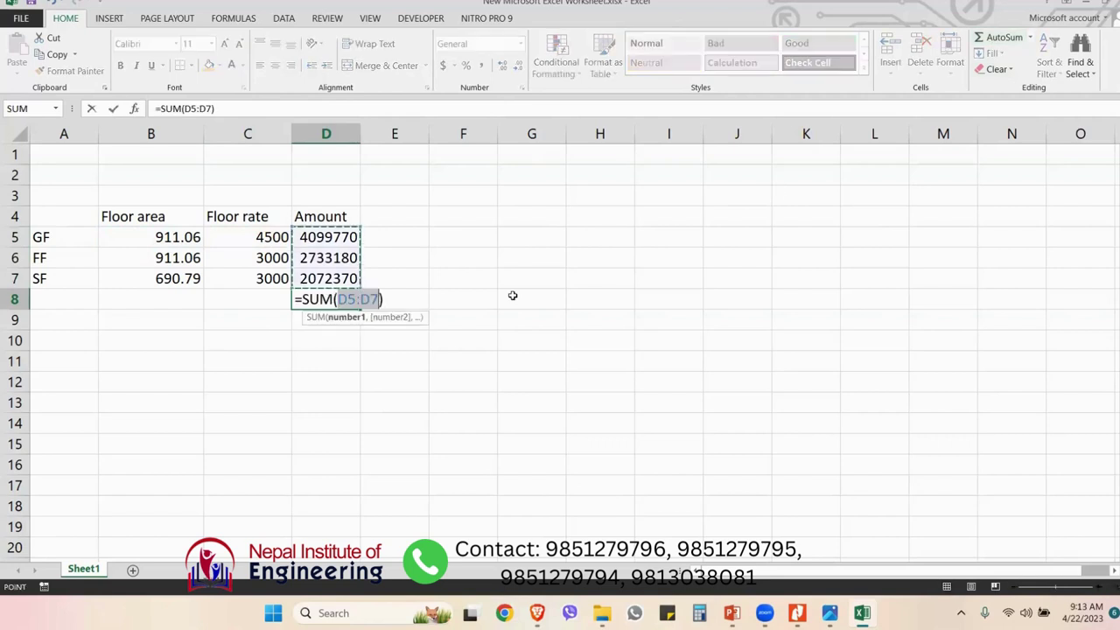
{"action": "key", "text": "Return"}
{"action": "left_click", "coordinate": [310, 301]}
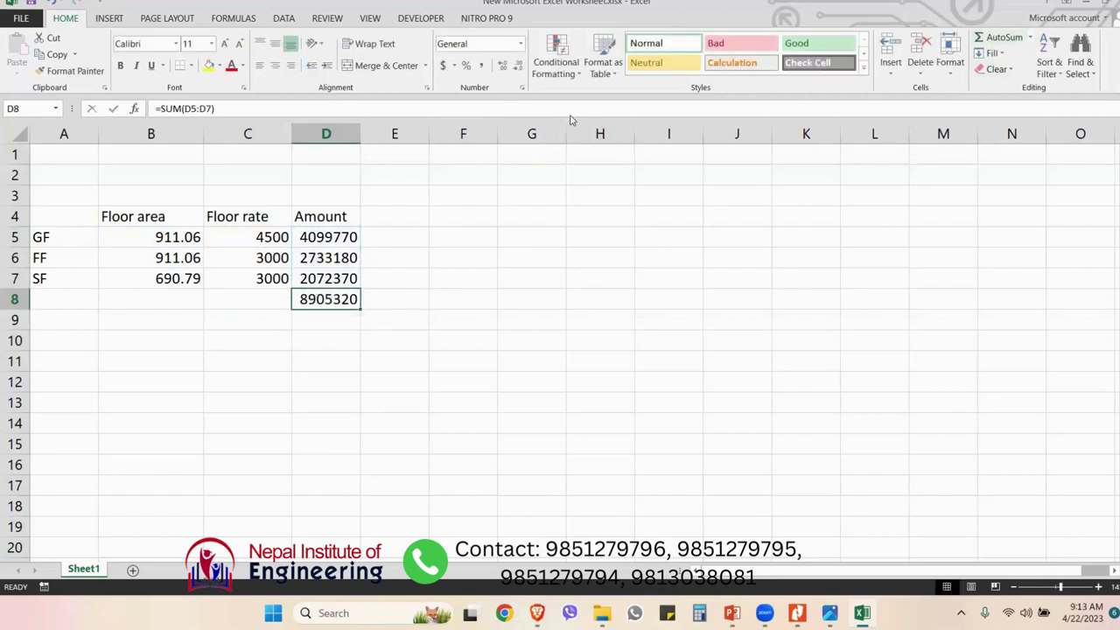
{"action": "key", "text": "alt+h"}
{"action": "key", "text": "k"}
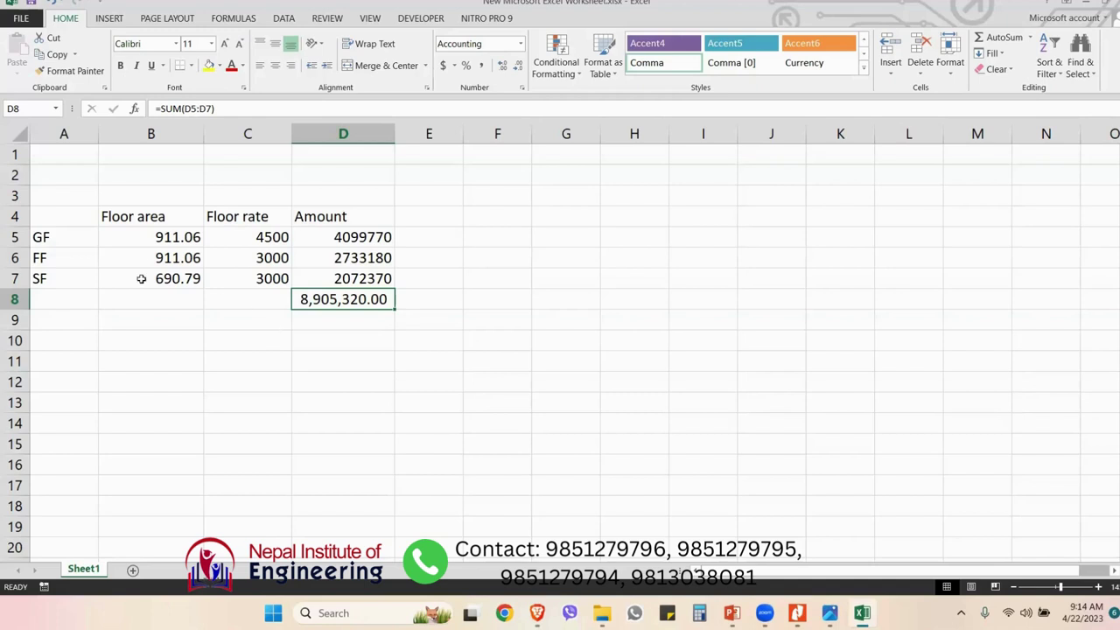
{"action": "left_click_drag", "start_coordinate": [43, 242], "coordinate": [350, 278]}
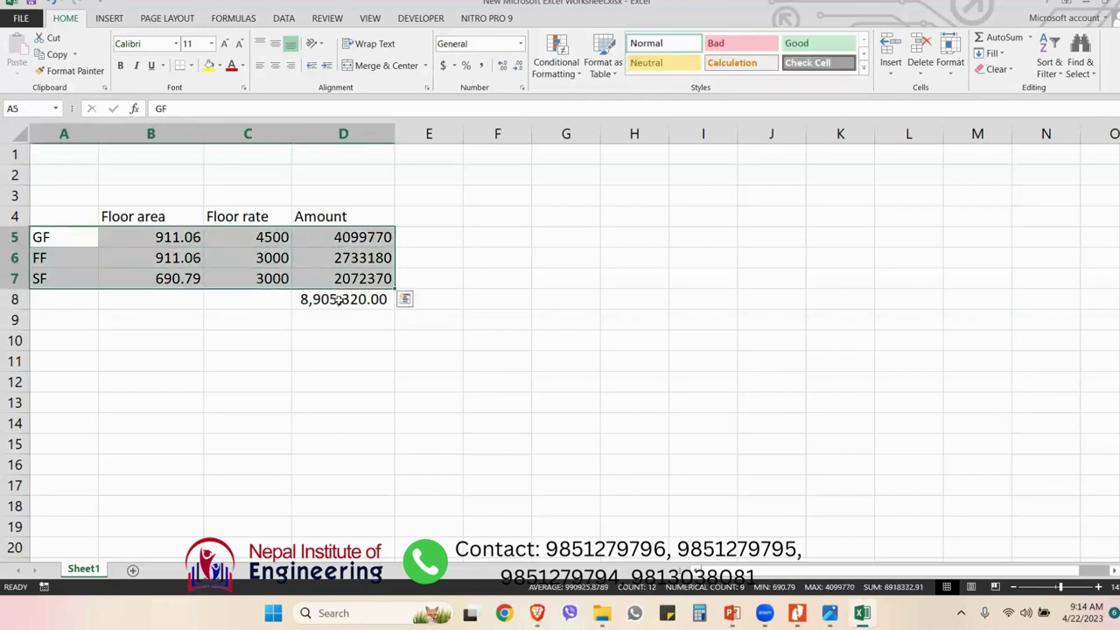
{"action": "left_click", "coordinate": [339, 300]}
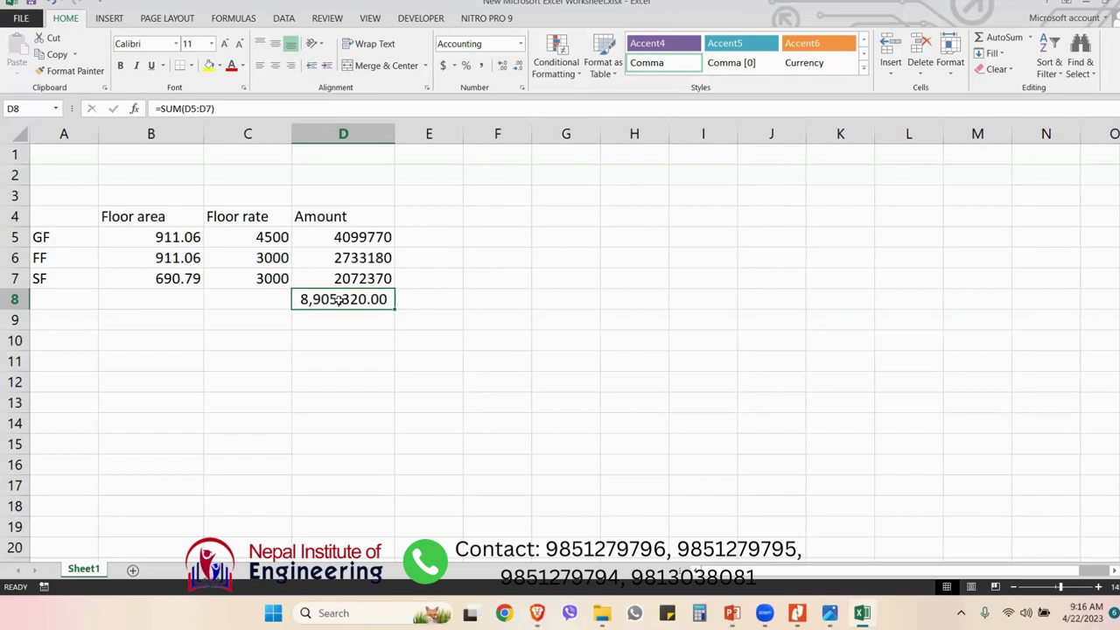
- Enter the label Depreciation in B10 and an equals sign in C10
{"action": "left_click", "coordinate": [457, 317]}
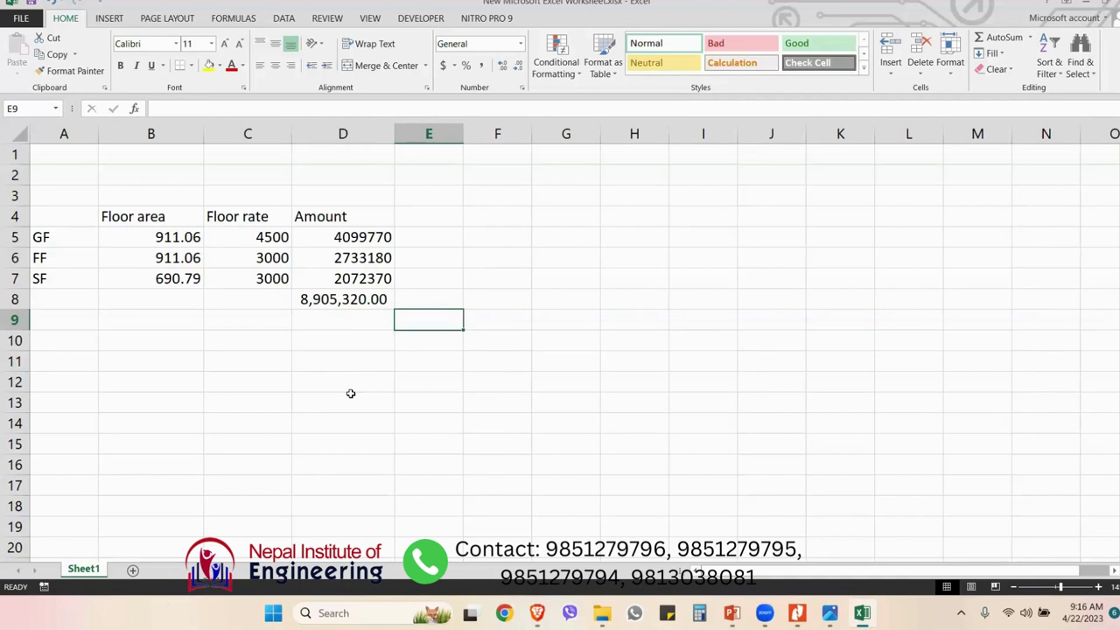
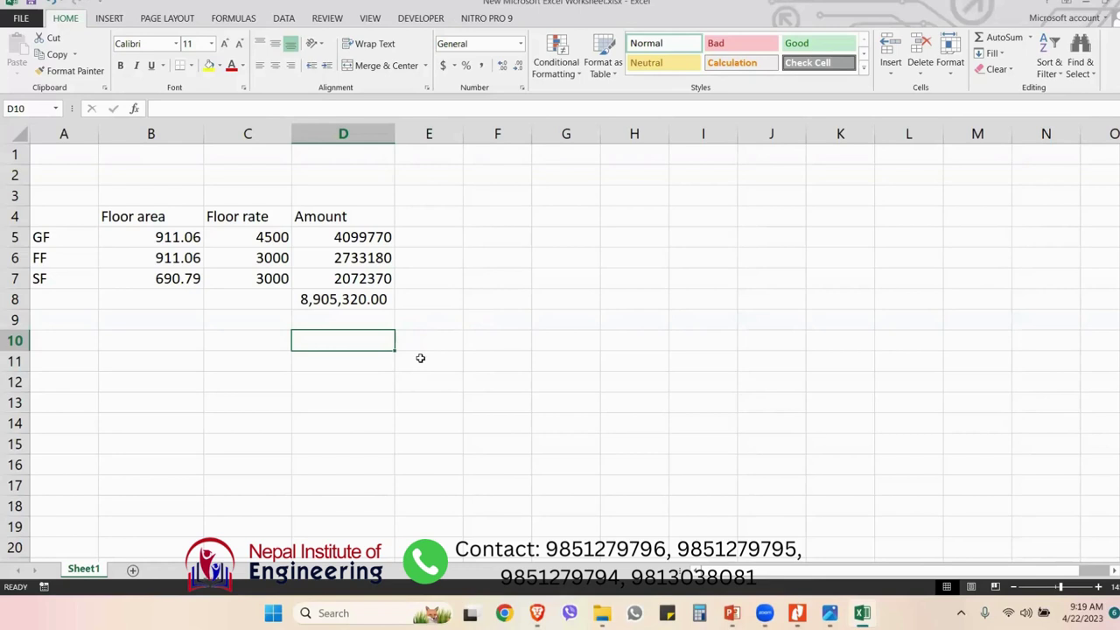
{"action": "left_click", "coordinate": [103, 342]}
{"action": "type", "text": "Depr"}
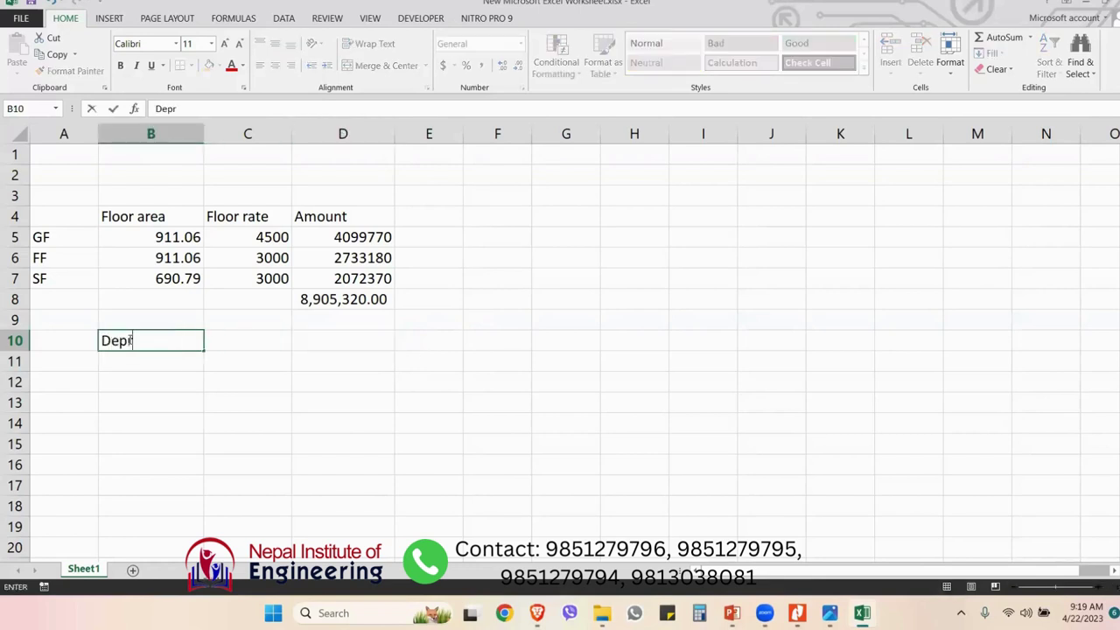
{"action": "type", "text": "eciation"}
{"action": "left_click", "coordinate": [149, 379]}
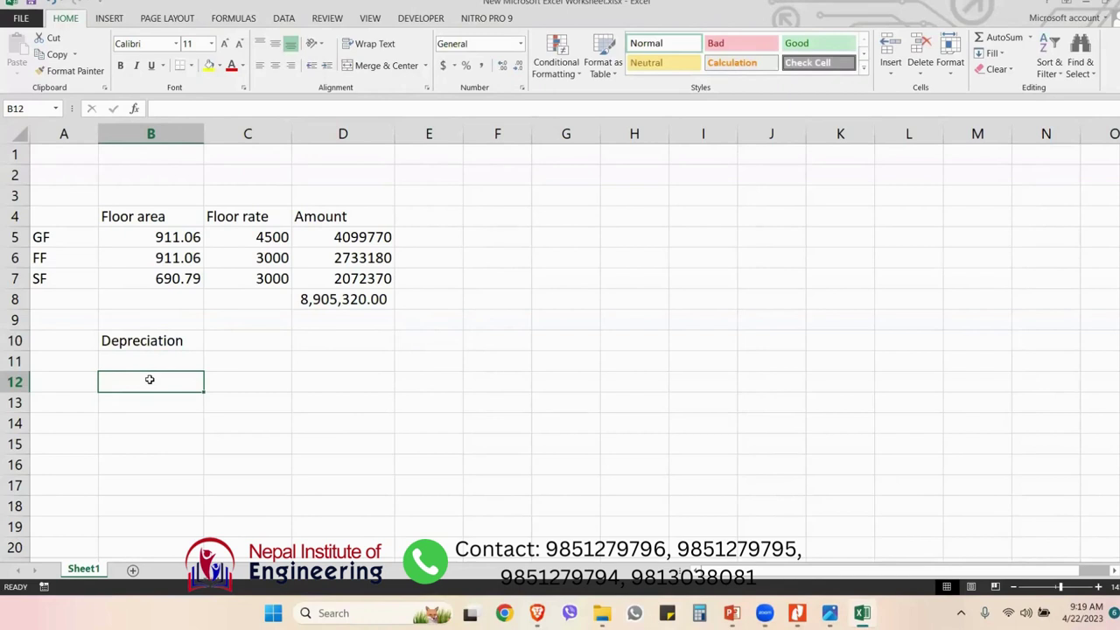
{"action": "left_click", "coordinate": [263, 343]}
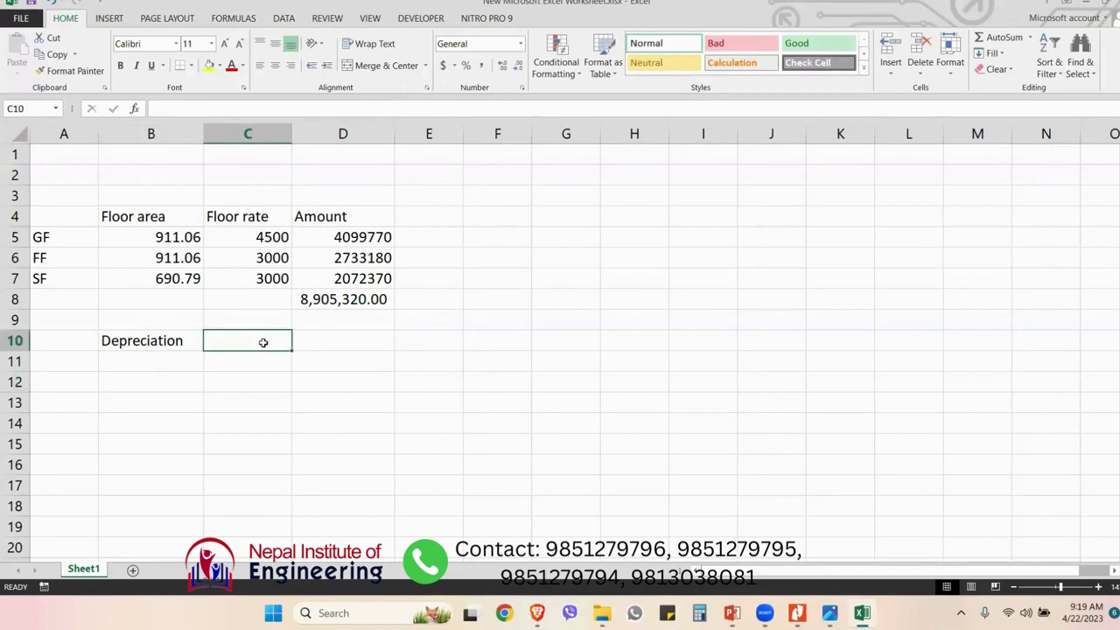
{"action": "type", "text": "="}
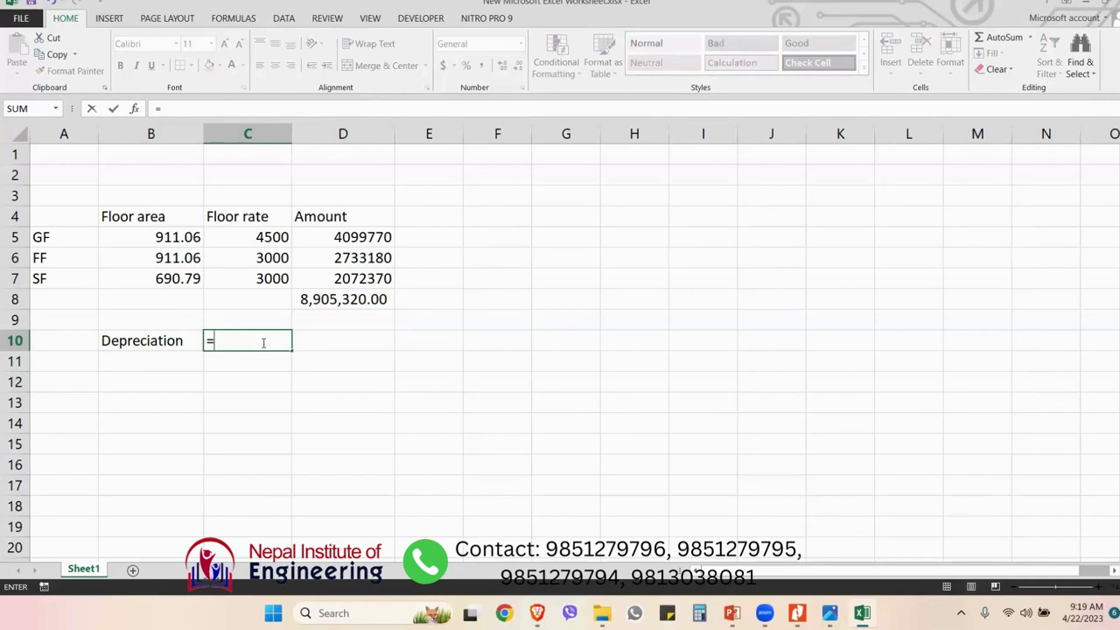
{"action": "key", "text": "Tab"}
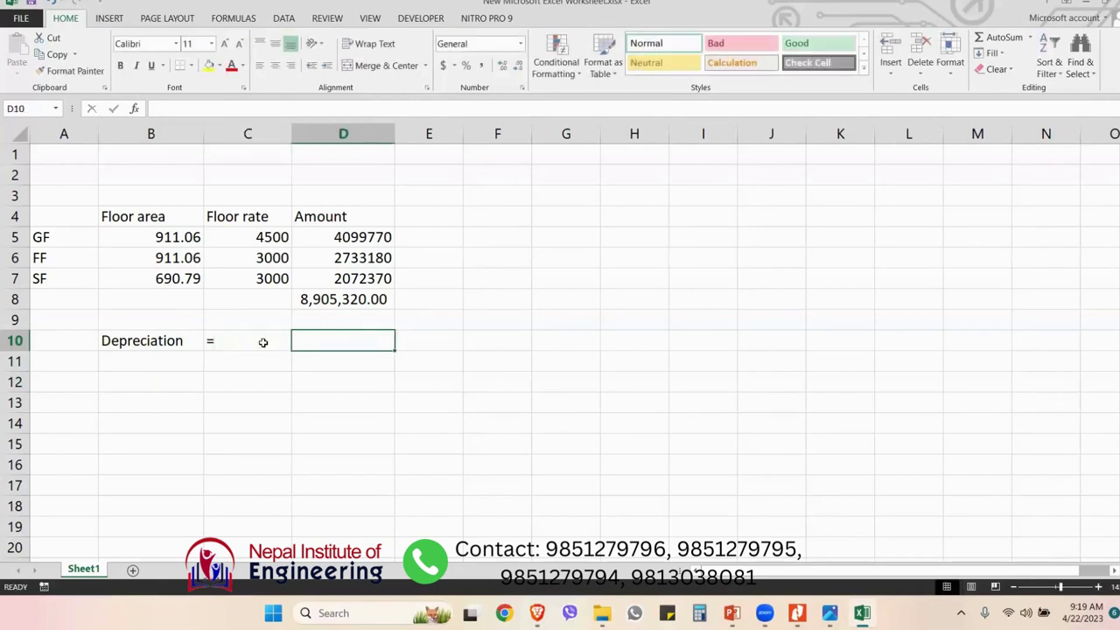
- Enter "Cost of bld-scrap value" in D10 and merge and center it across D10:E10
{"action": "type", "text": "Cost of "}
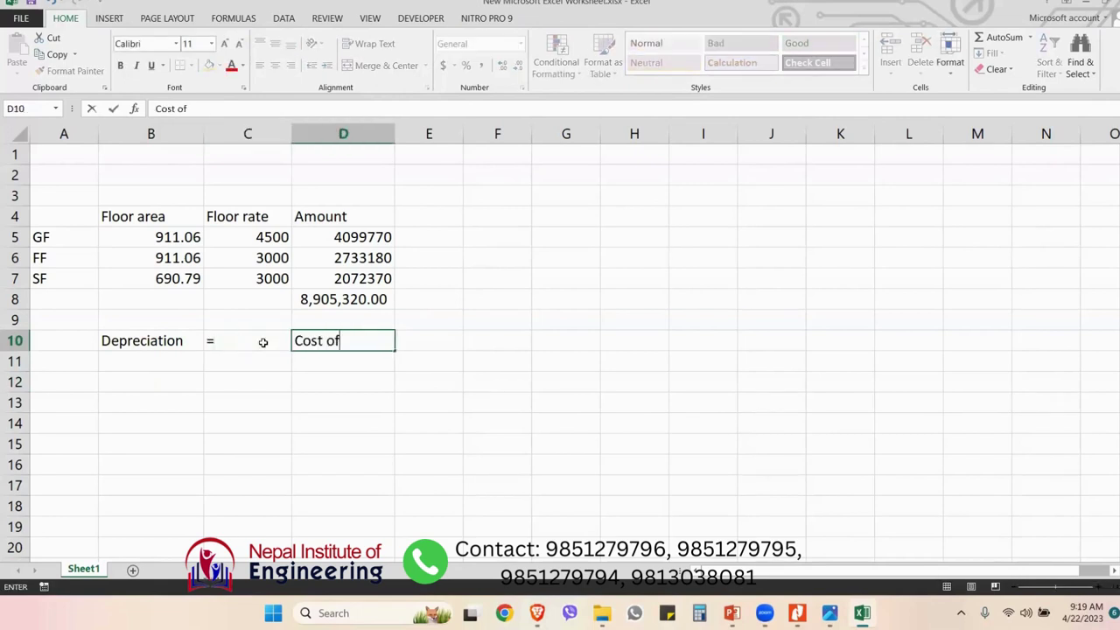
{"action": "type", "text": "bld-scrap value"}
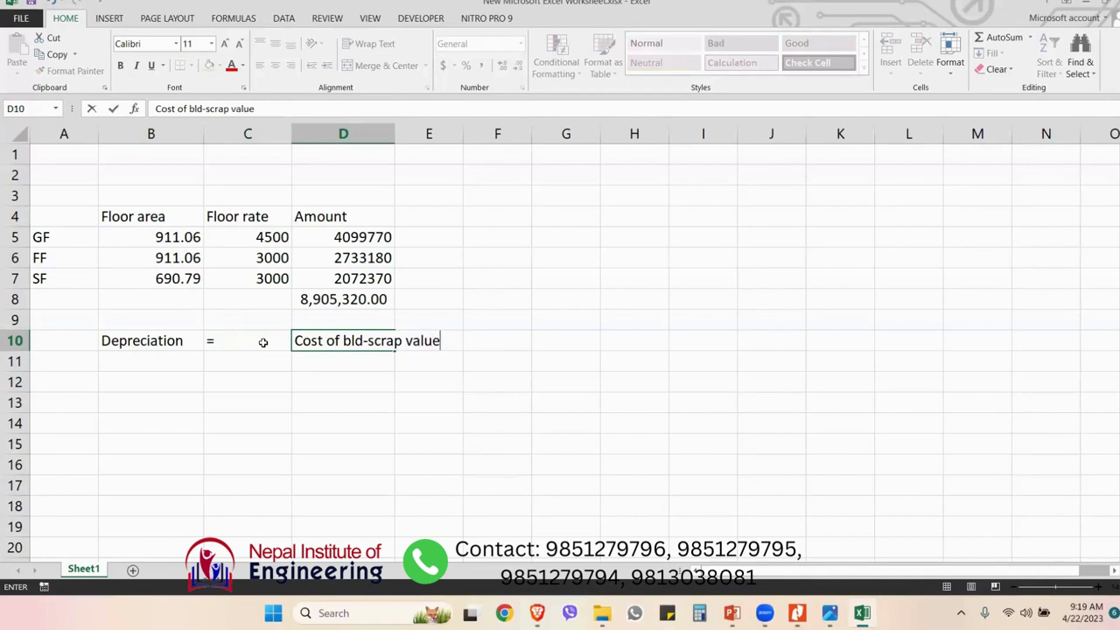
{"action": "key", "text": "Return"}
{"action": "left_click", "coordinate": [359, 341]}
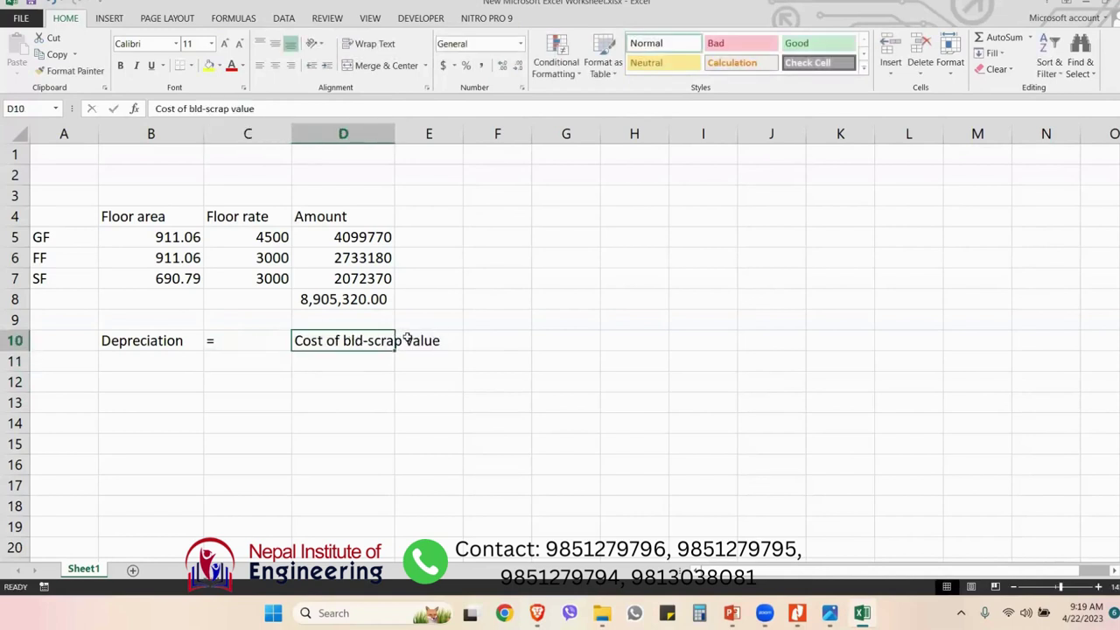
{"action": "left_click_drag", "start_coordinate": [403, 339], "coordinate": [429, 340]}
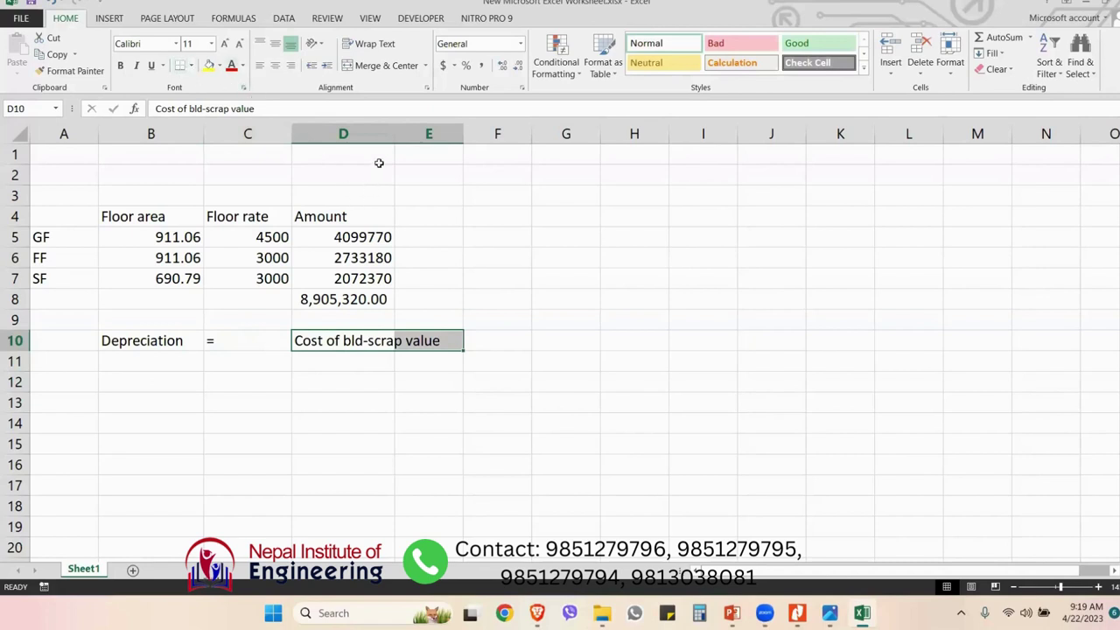
{"action": "key", "text": "alt+h"}
{"action": "key", "text": "m"}
{"action": "key", "text": "c"}
- Merge and center D11:E11 and enter "no of years of life" there as the denominator
{"action": "left_click", "coordinate": [368, 376]}
{"action": "left_click_drag", "start_coordinate": [342, 362], "coordinate": [408, 362]}
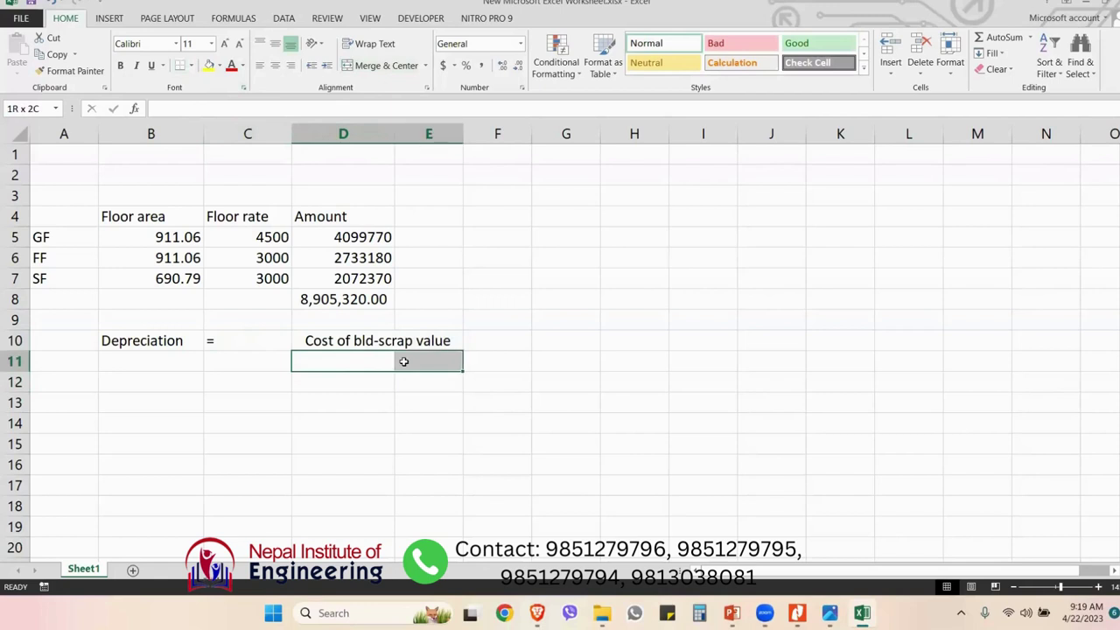
{"action": "left_click", "coordinate": [357, 70]}
{"action": "left_click", "coordinate": [357, 405]}
{"action": "left_click", "coordinate": [342, 355]}
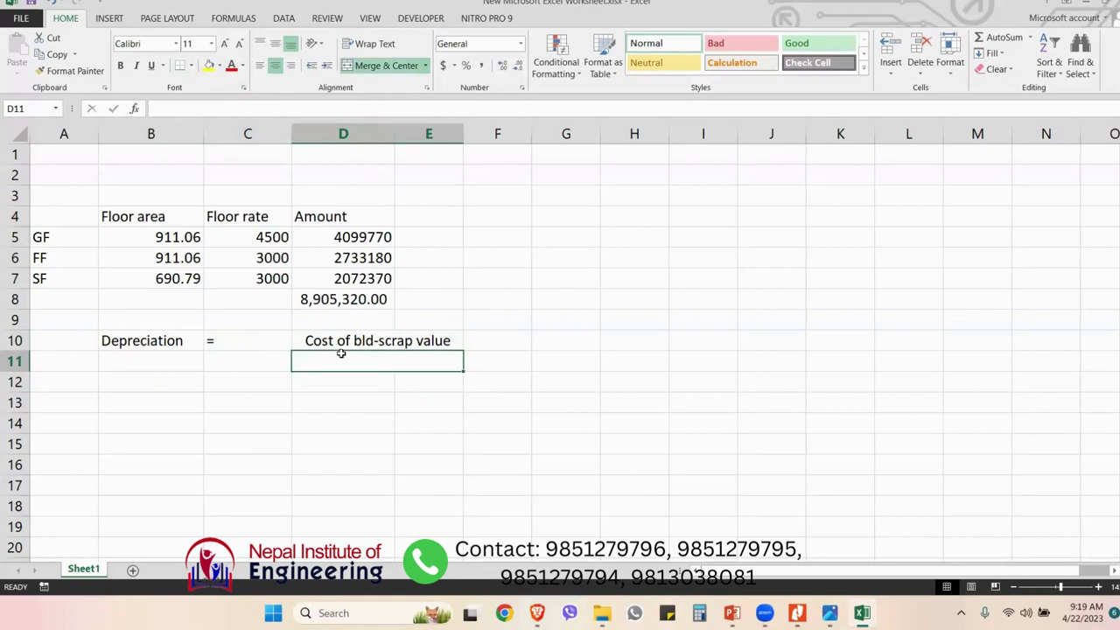
{"action": "type", "text": "n"}
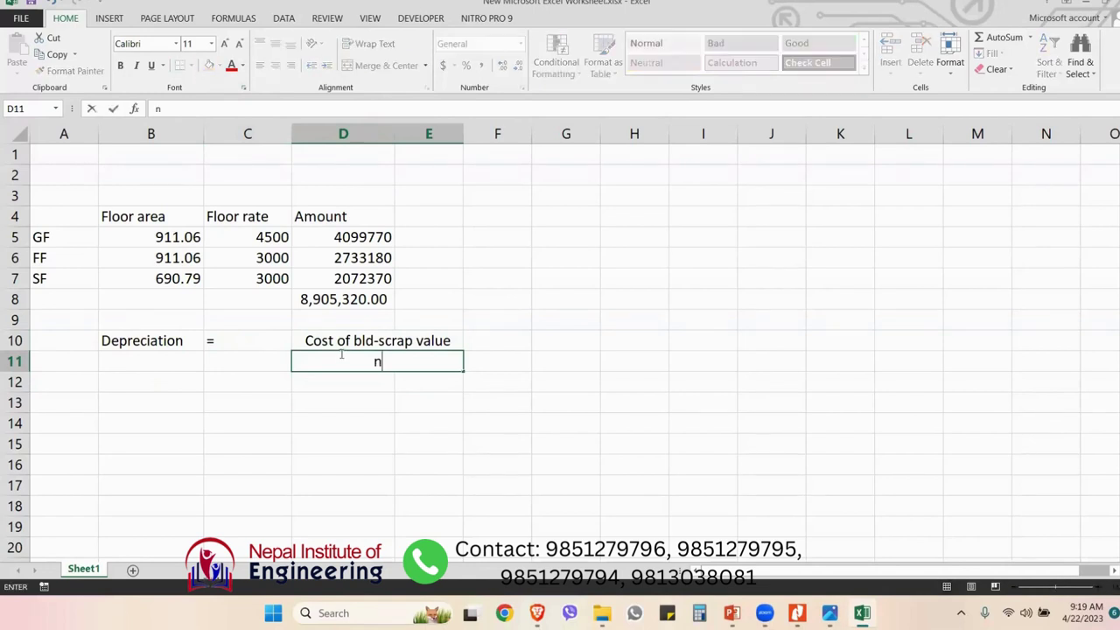
{"action": "type", "text": "o of years"}
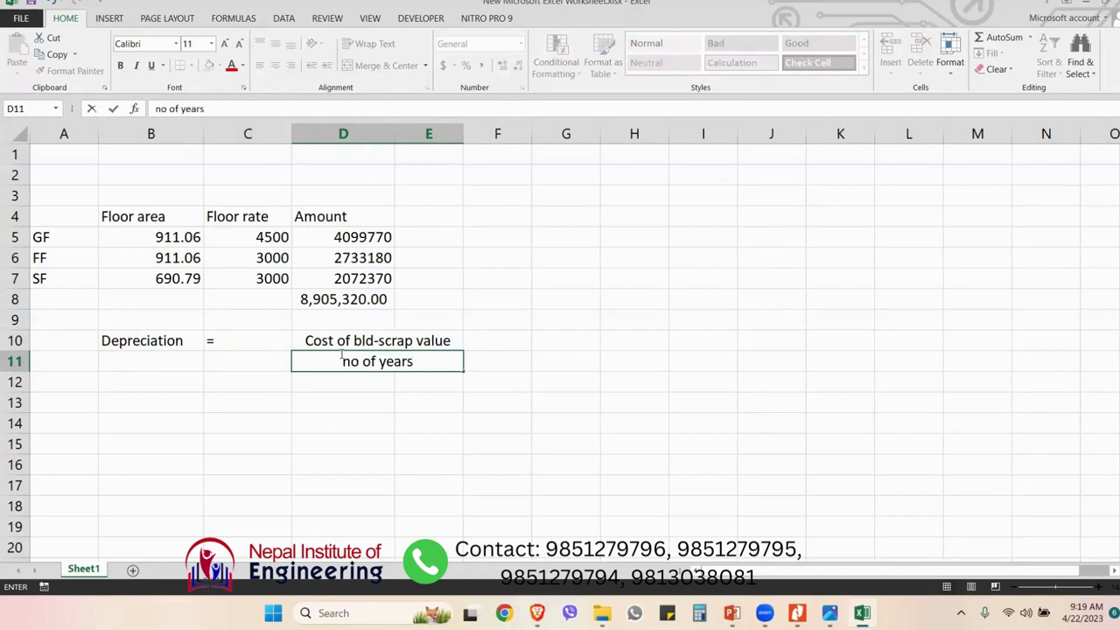
{"action": "type", "text": " of life"}
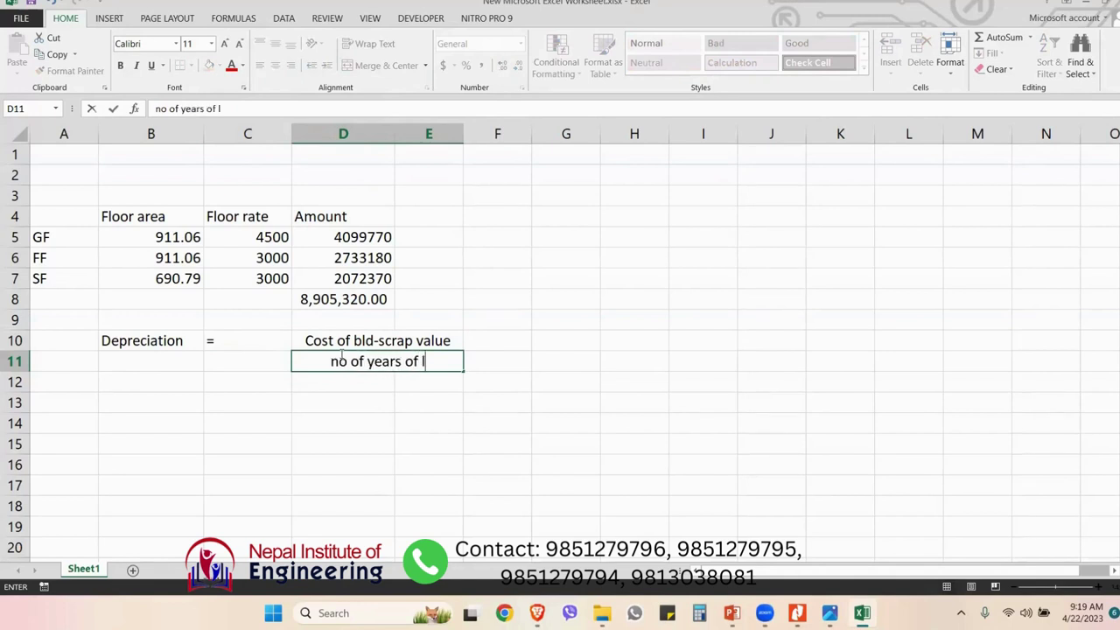
{"action": "left_click", "coordinate": [342, 354]}
{"action": "key", "text": "Return"}
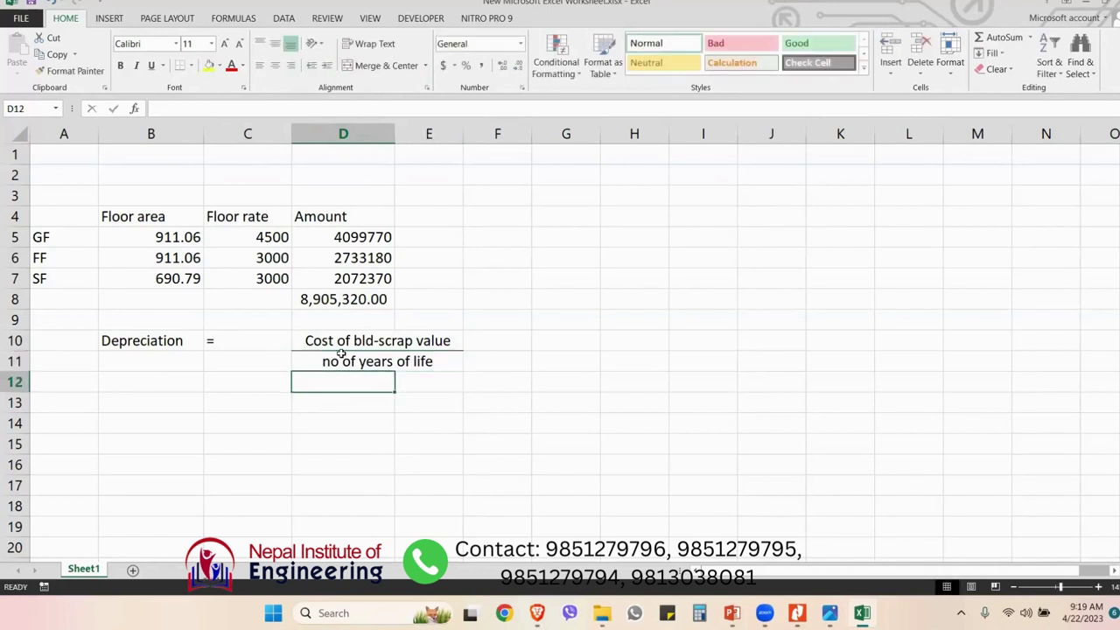
- Change the Depreciation label in B10 to "Annual Depreciation"
{"action": "left_click", "coordinate": [339, 343]}
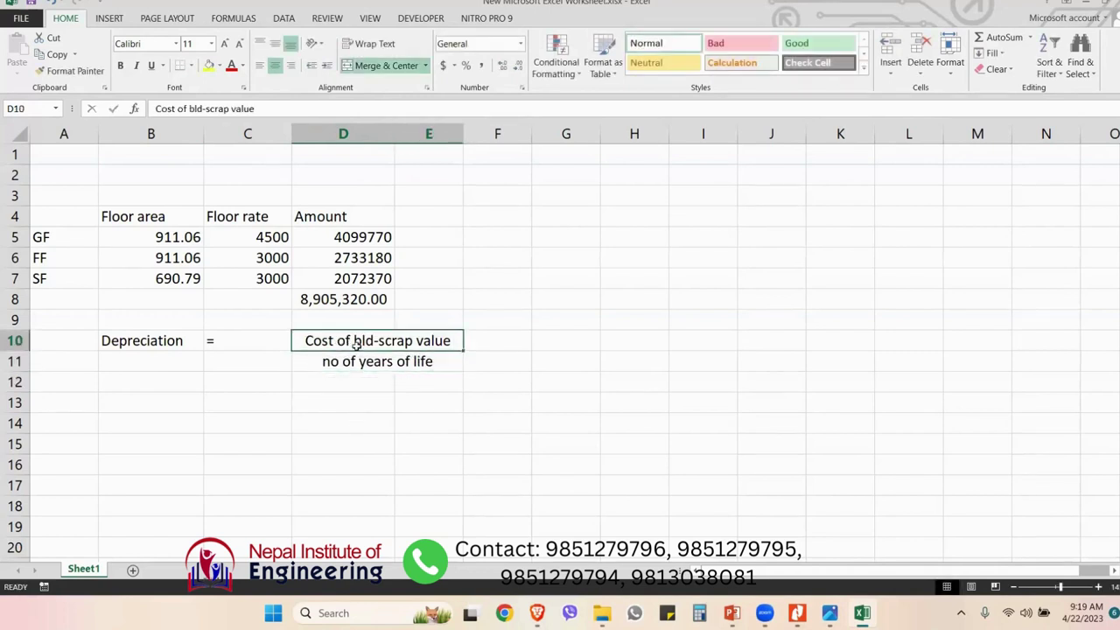
{"action": "left_click", "coordinate": [358, 363]}
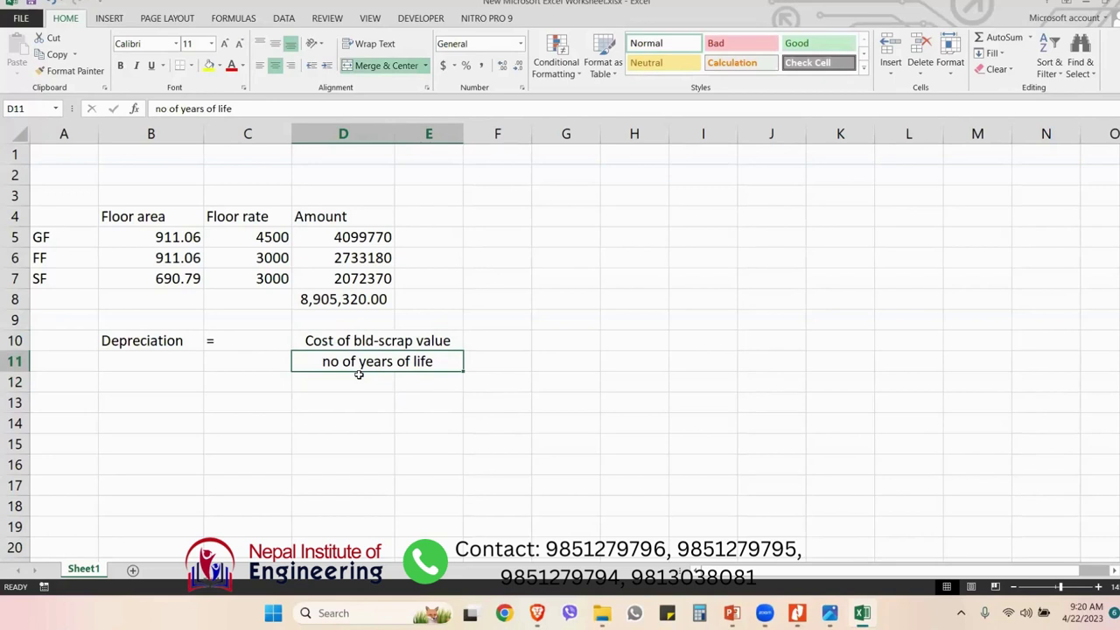
{"action": "left_click", "coordinate": [114, 340]}
{"action": "left_click", "coordinate": [156, 108]}
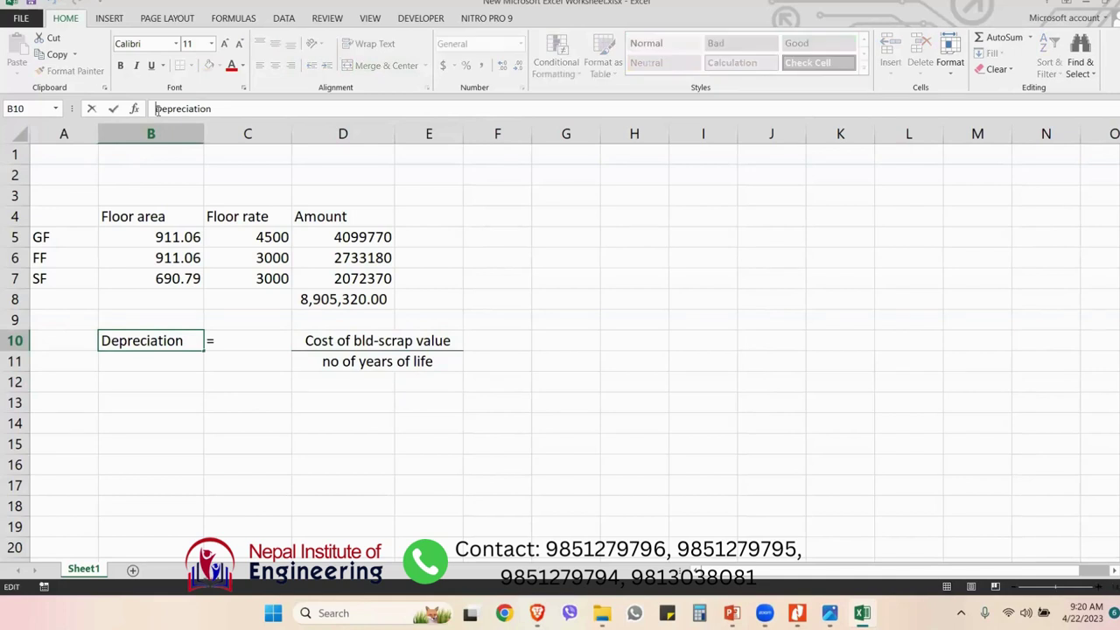
{"action": "type", "text": "Annual"}
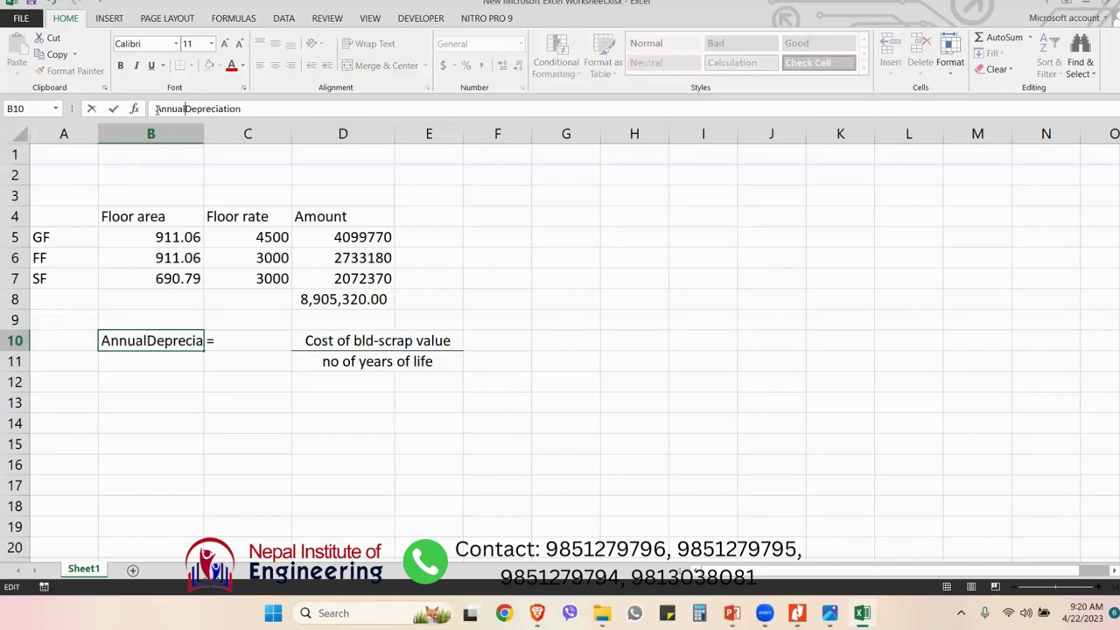
{"action": "key", "text": "Return"}
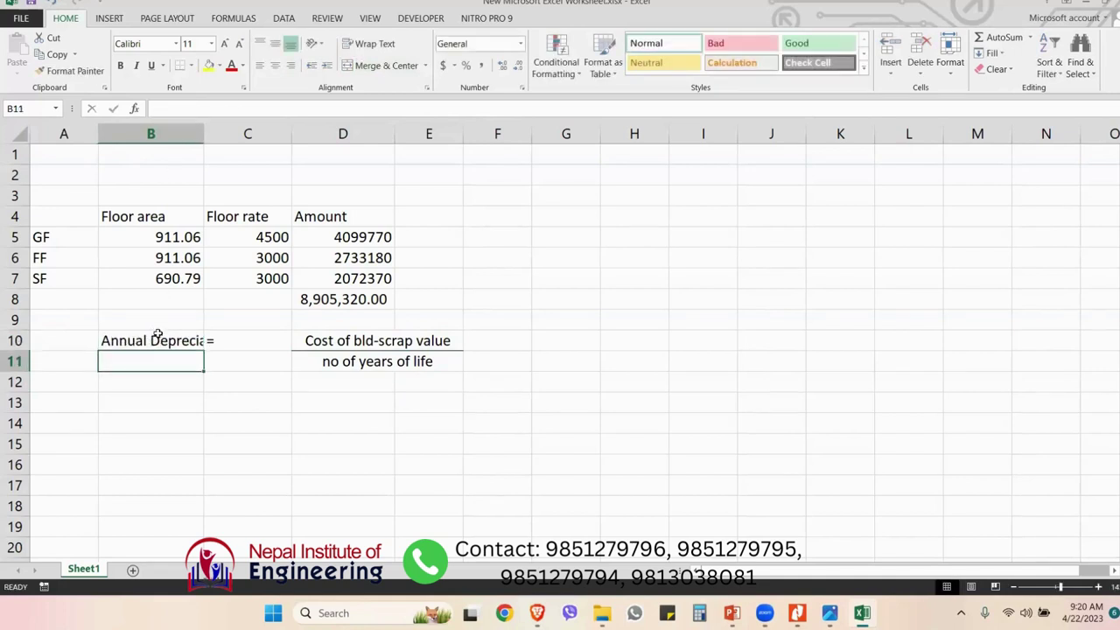
- Move the Annual Depreciation label from B10 to A10
{"action": "left_click", "coordinate": [102, 339]}
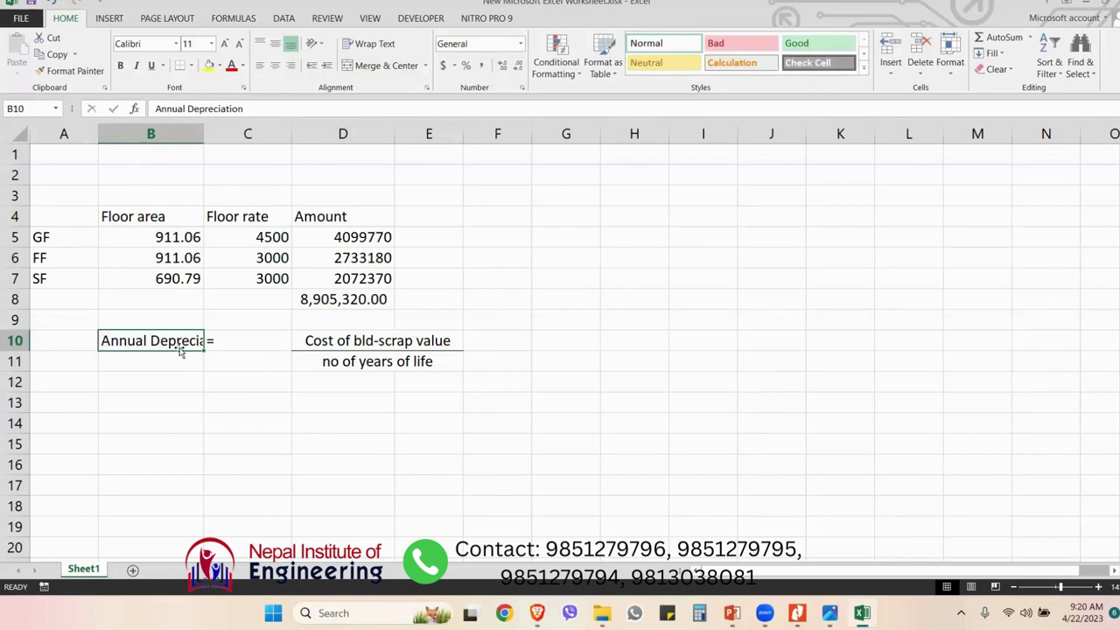
{"action": "left_click_drag", "start_coordinate": [105, 338], "coordinate": [84, 339]}
{"action": "left_click", "coordinate": [132, 363]}
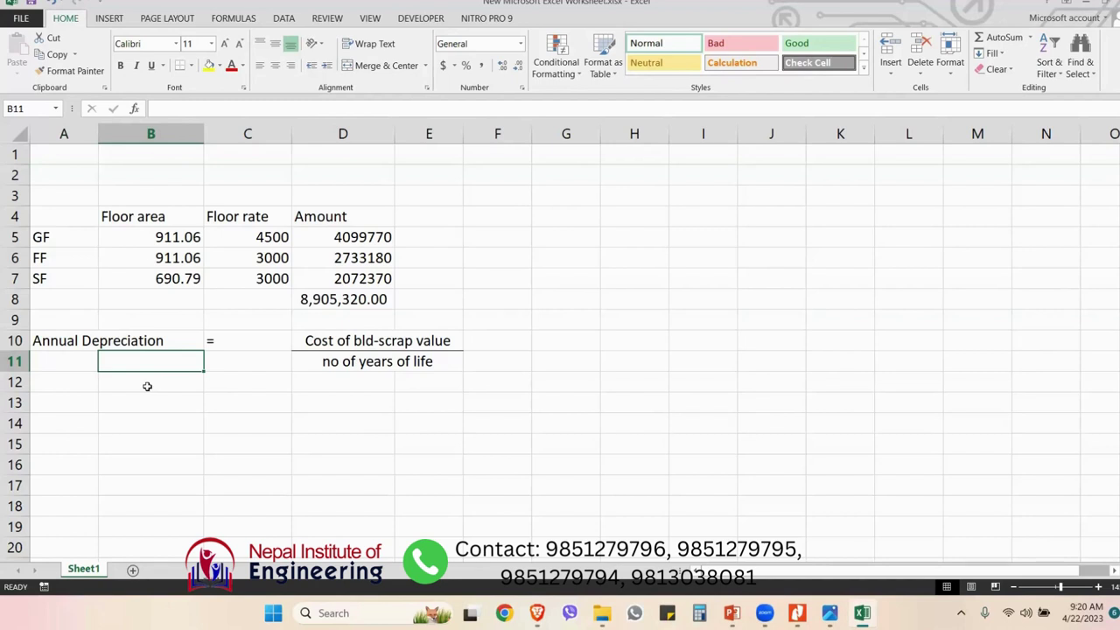
{"action": "left_click", "coordinate": [368, 350]}
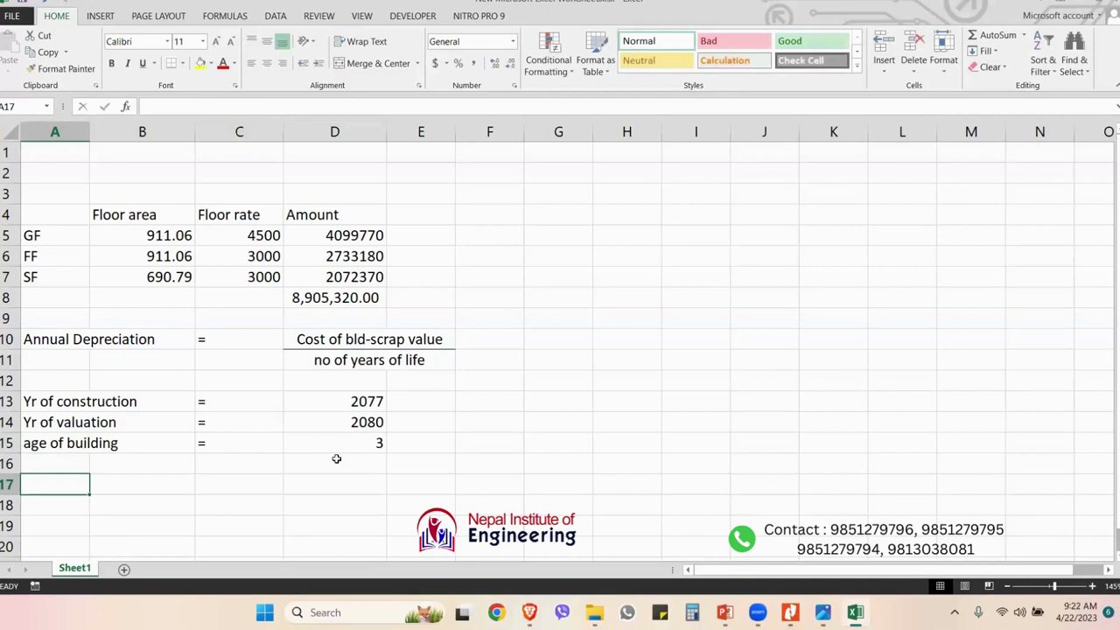
- Enter an equals sign as text in F10, beside the depreciation fraction
{"action": "left_click", "coordinate": [493, 338]}
{"action": "type", "text": "'="}
{"action": "key", "text": "Tab"}
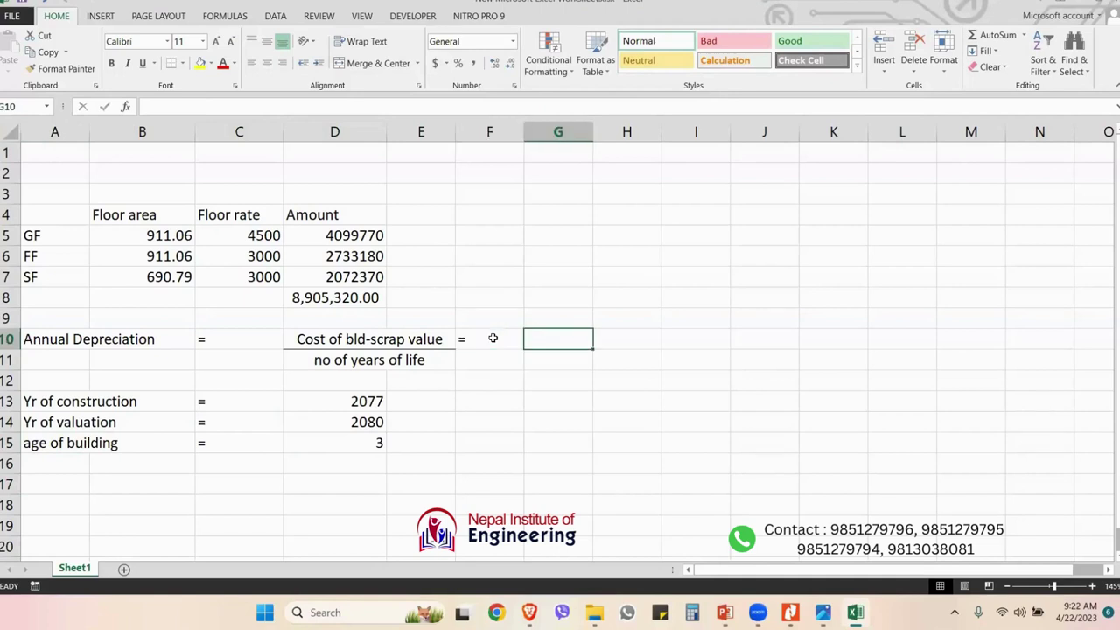
- Calculate the building cost less 5% scrap value in G10 with =D8-5%*D8
{"action": "type", "text": "="}
{"action": "left_click", "coordinate": [324, 295]}
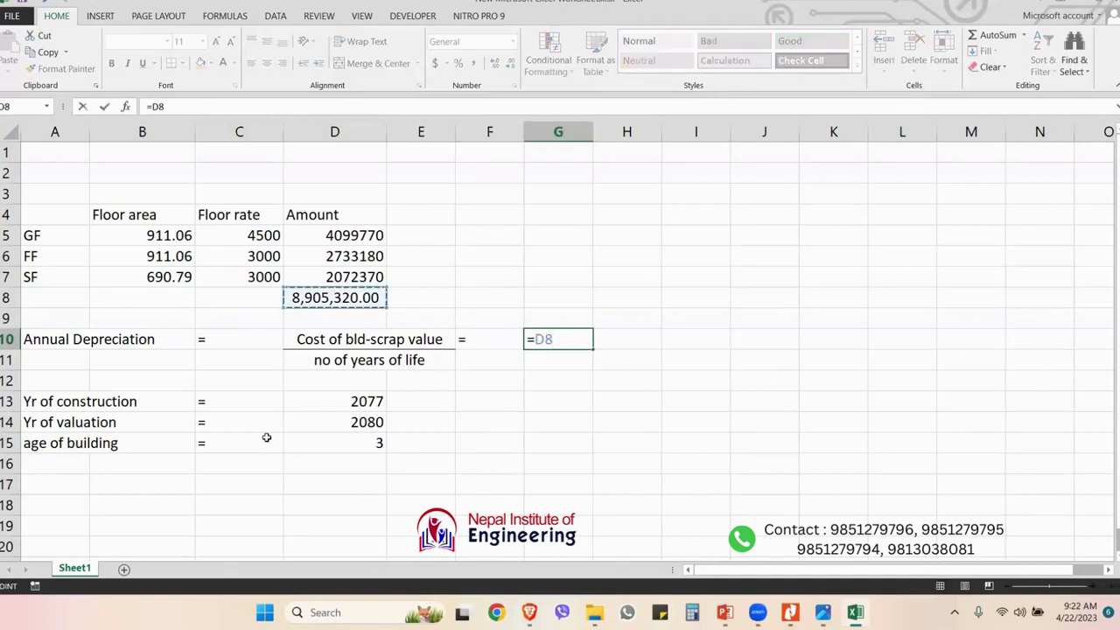
{"action": "type", "text": "-"}
{"action": "left_click", "coordinate": [202, 106]}
{"action": "type", "text": "*"}
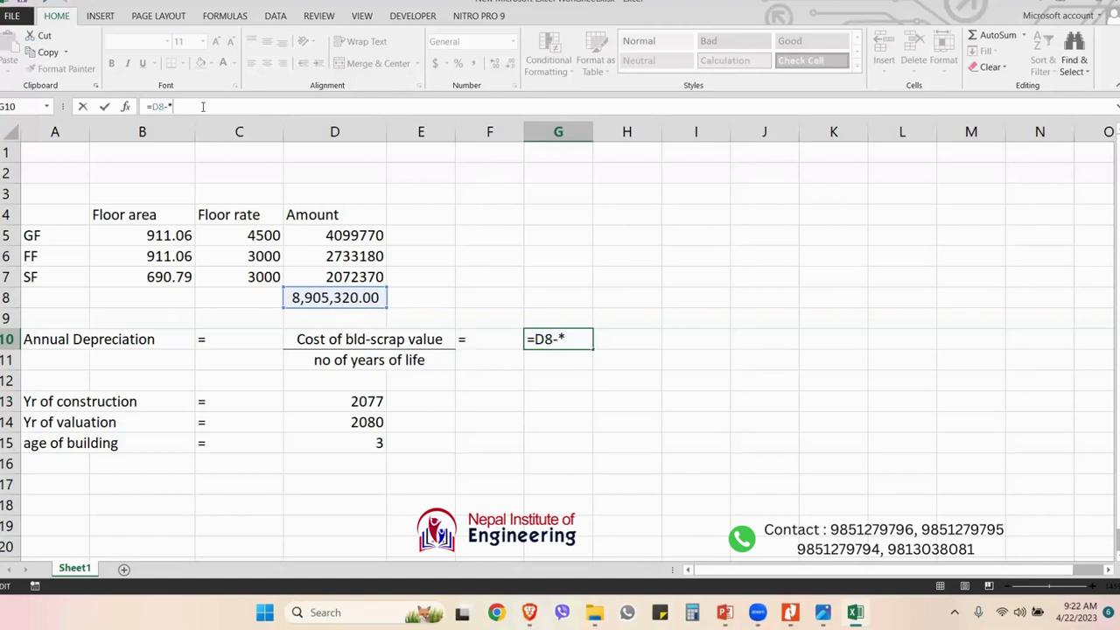
{"action": "type", "text": "5%*"}
{"action": "key", "text": "BackSpace"}
{"action": "left_click", "coordinate": [385, 303]}
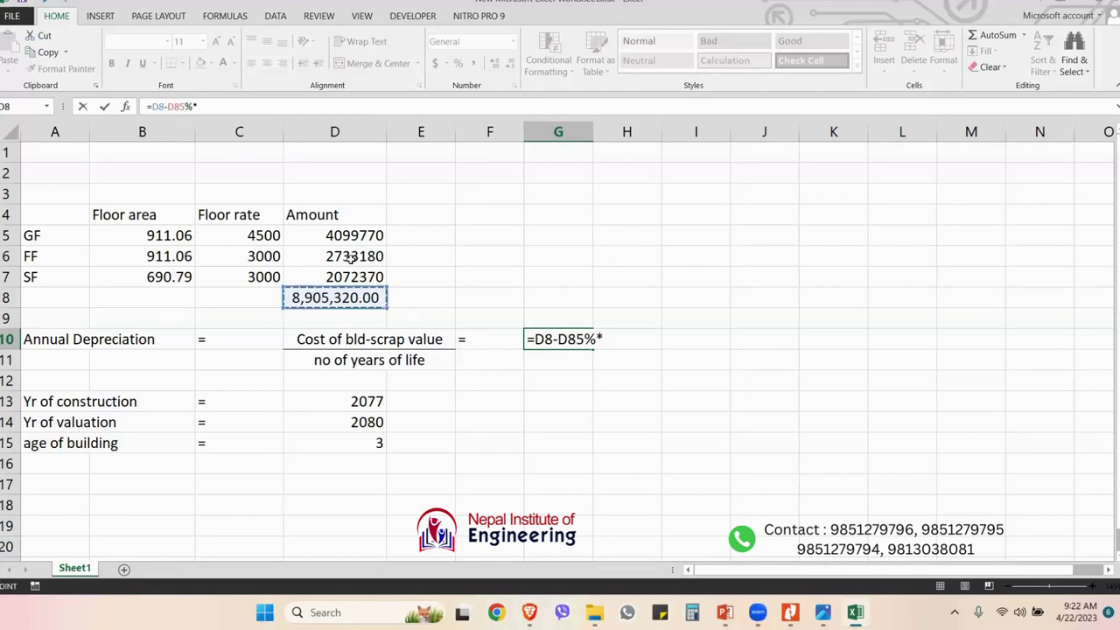
{"action": "key", "text": "BackSpace"}
{"action": "key", "text": "BackSpace"}
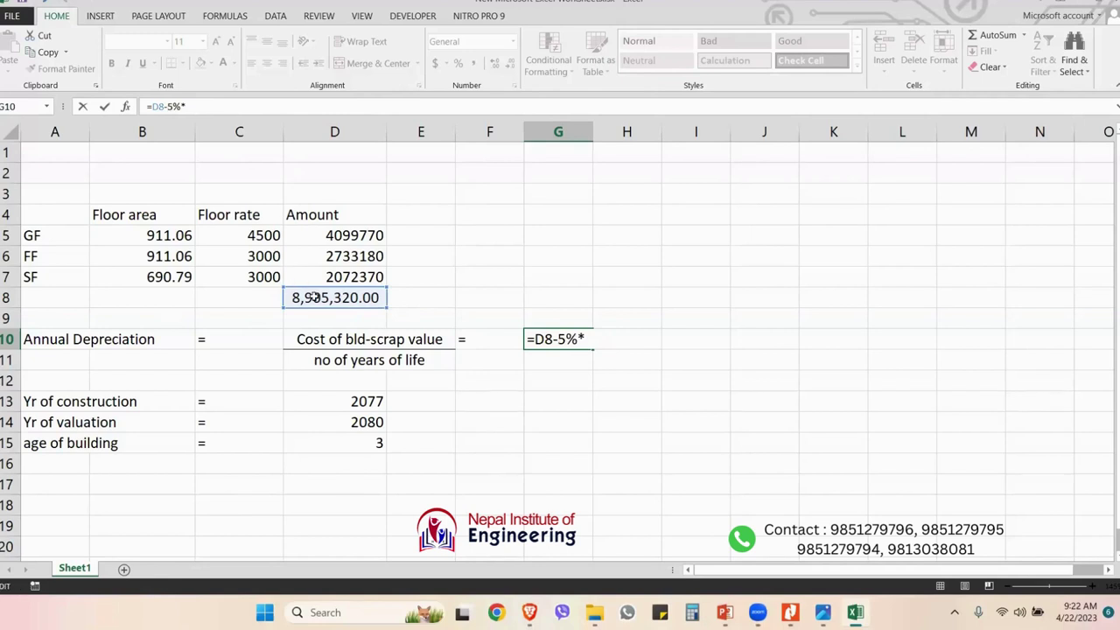
{"action": "left_click", "coordinate": [314, 298]}
{"action": "key", "text": "Return"}
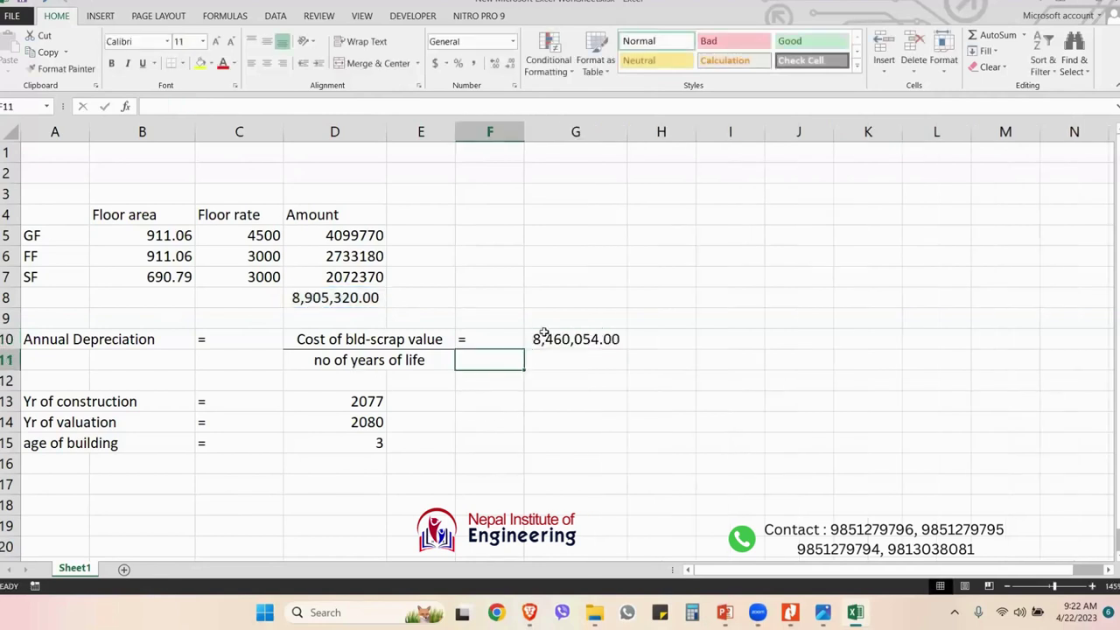
- Add a bottom border to G10 and enter 50 in G11 as the number of years of life
{"action": "left_click", "coordinate": [573, 341]}
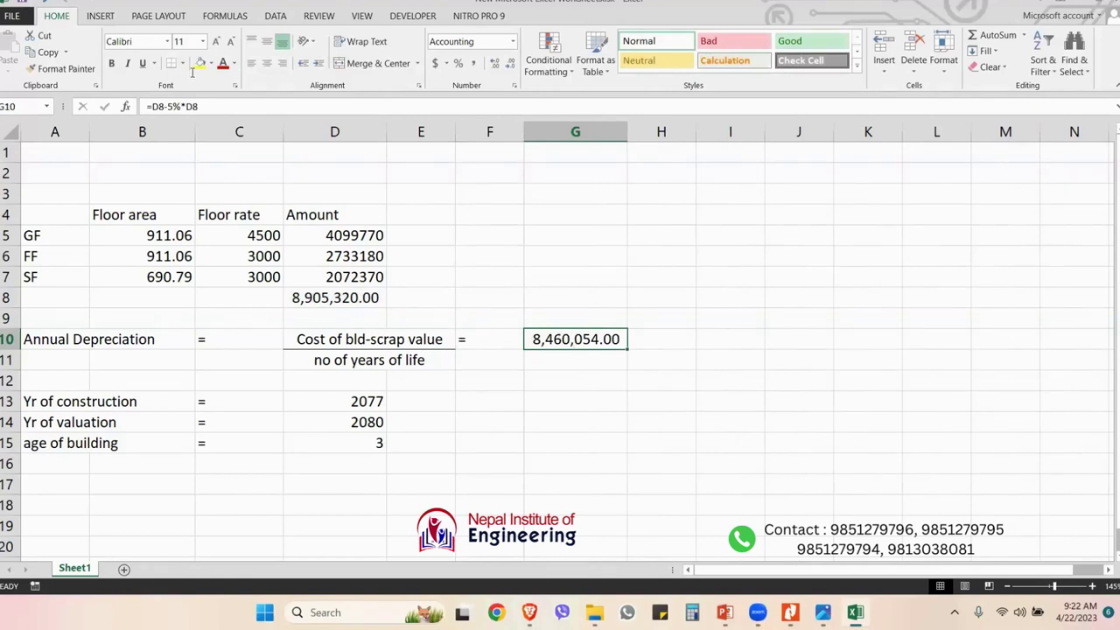
{"action": "left_click", "coordinate": [568, 361]}
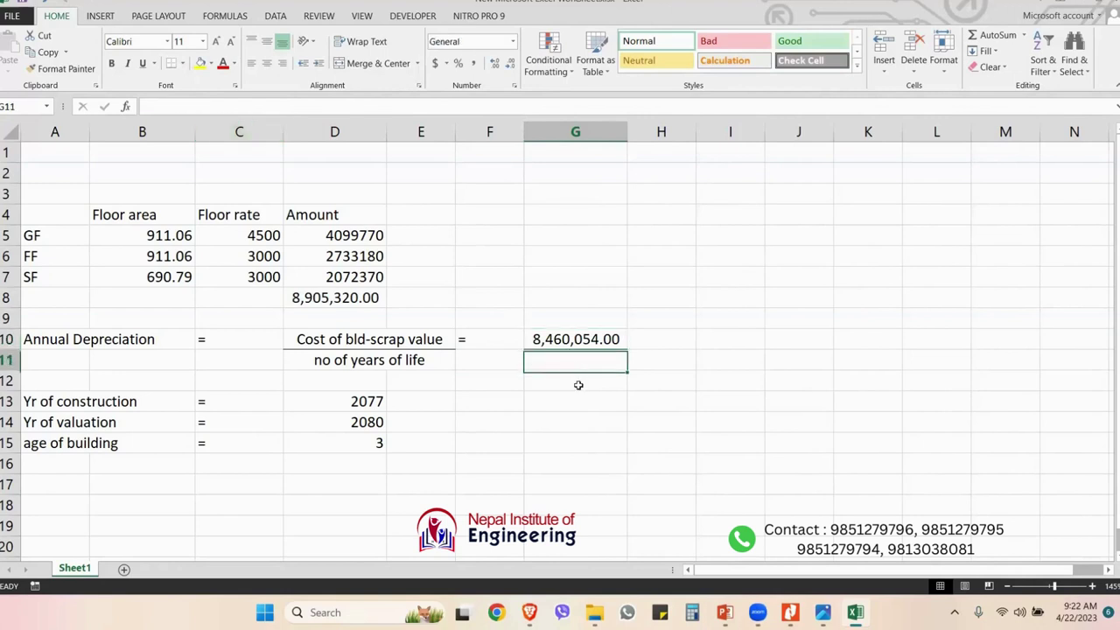
{"action": "type", "text": "5"}
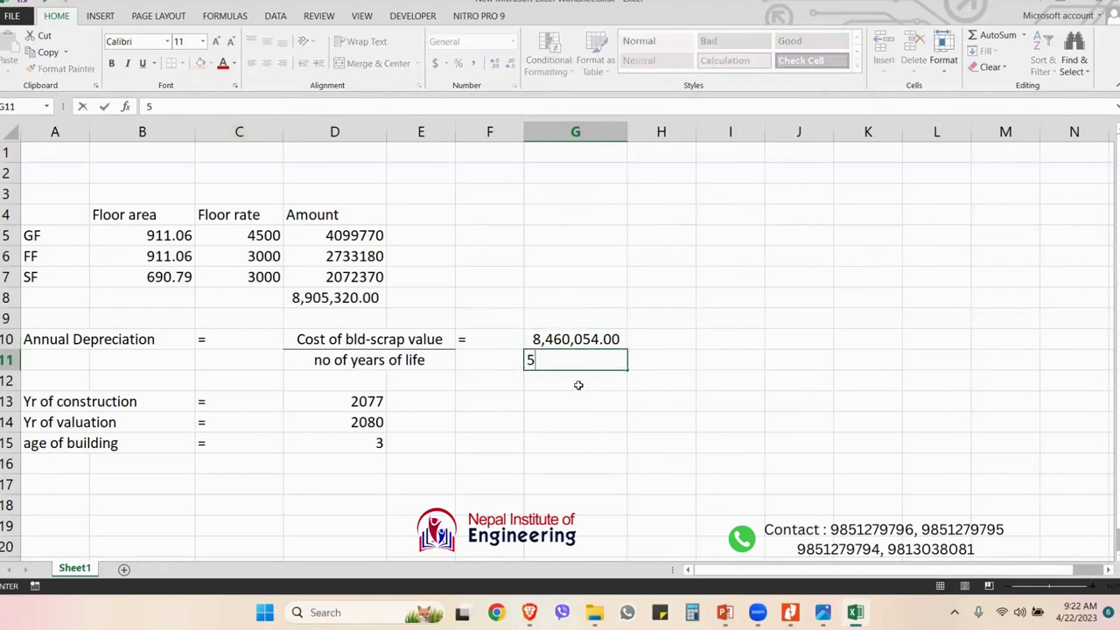
{"action": "type", "text": "0"}
{"action": "left_click", "coordinate": [657, 357]}
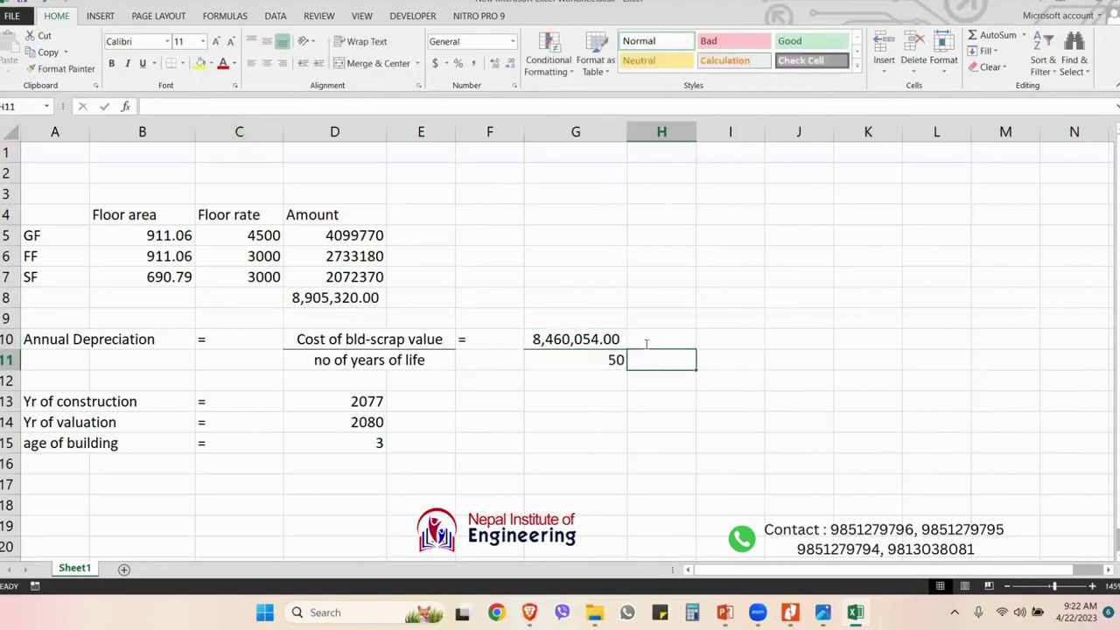
- Enter an equals sign as text in H10 and calculate the annual depreciation in I10 with =G10/G11
{"action": "left_click", "coordinate": [646, 344]}
{"action": "type", "text": "="}
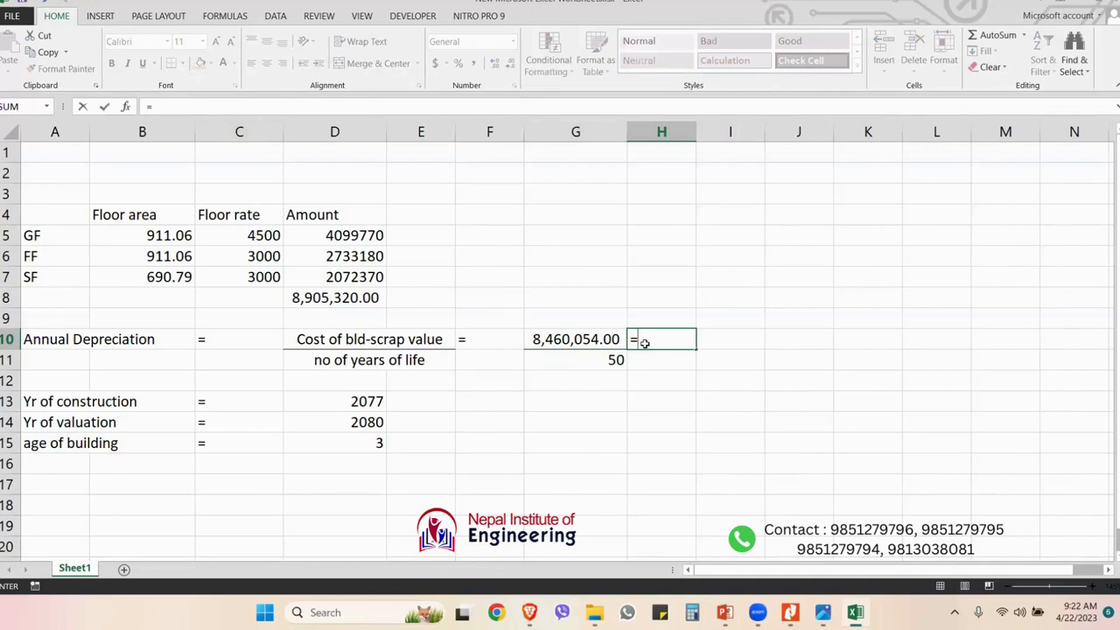
{"action": "key", "text": "Tab"}
{"action": "type", "text": "="}
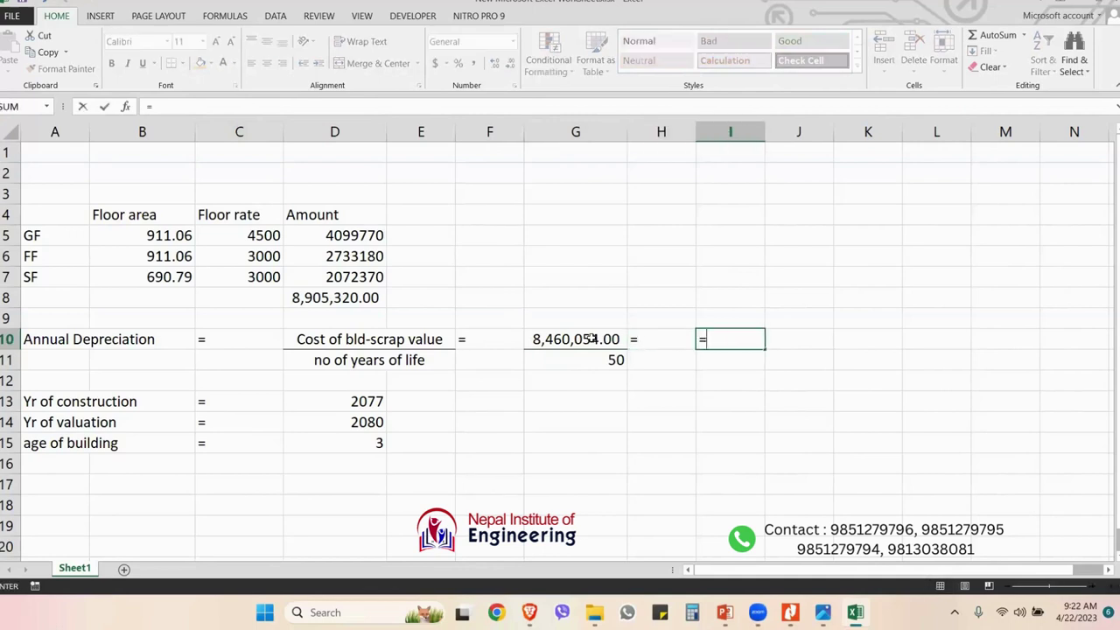
{"action": "left_click", "coordinate": [591, 339]}
{"action": "type", "text": "/"}
{"action": "left_click", "coordinate": [555, 362]}
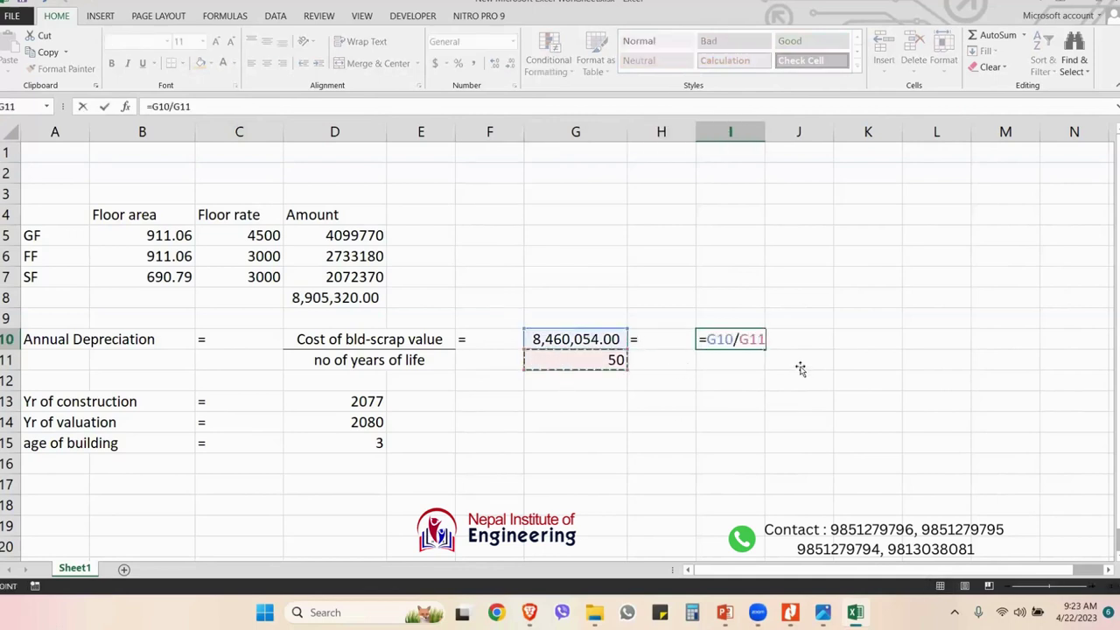
{"action": "key", "text": "Return"}
{"action": "left_click", "coordinate": [799, 366]}
{"action": "key", "text": "Up"}
{"action": "key", "text": "Left"}
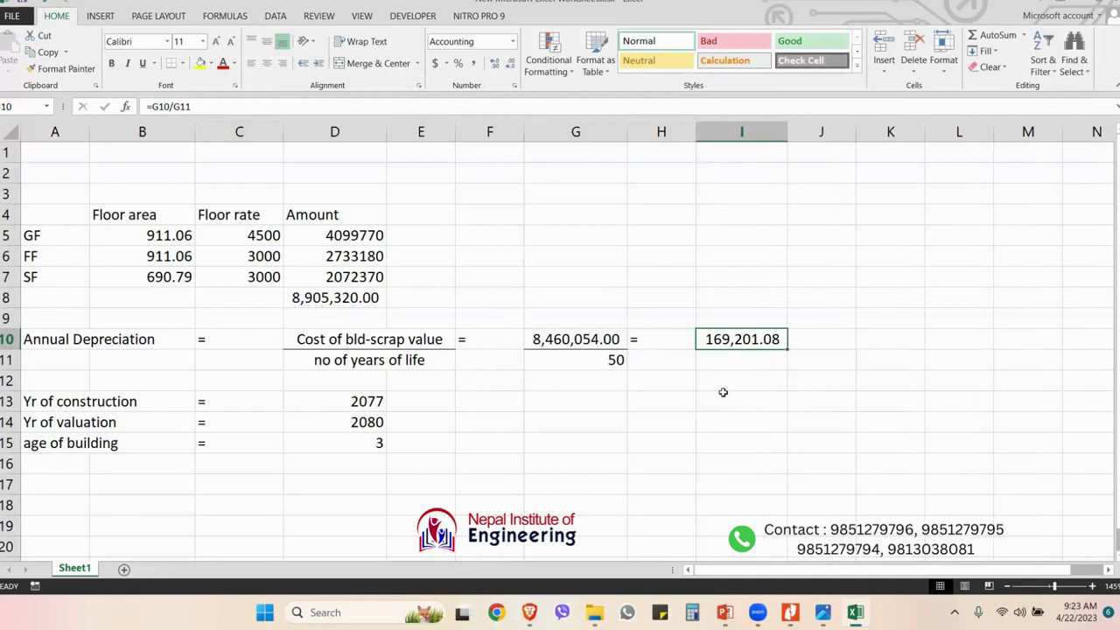
- Label A16 as Total depreciation and enter an equals sign as text in C16
{"action": "left_click", "coordinate": [51, 465]}
{"action": "type", "text": "Total depreciation"}
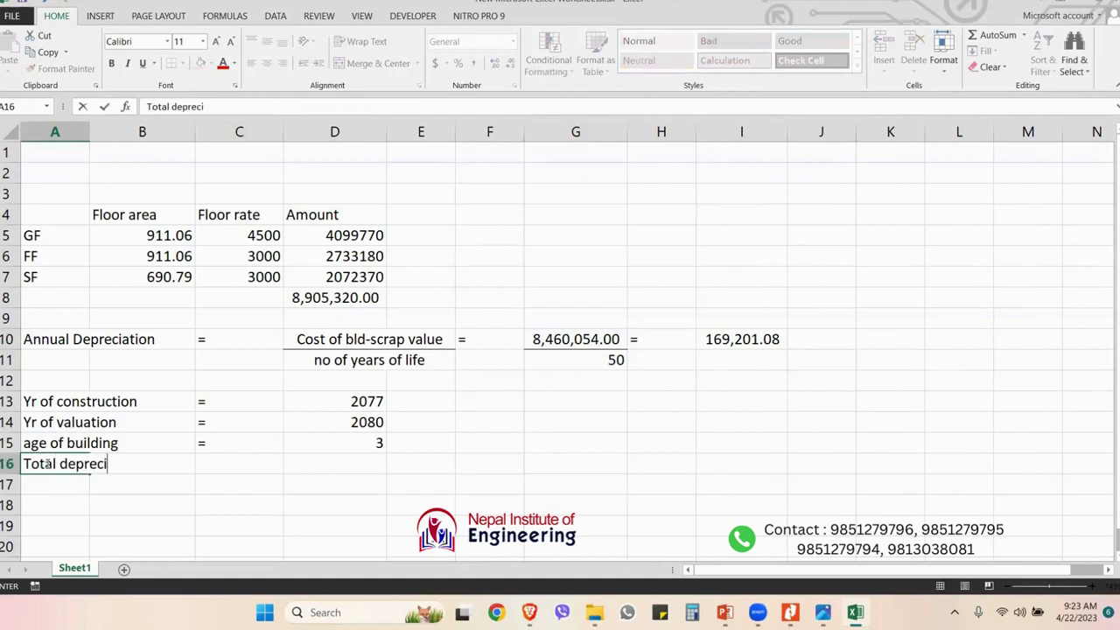
{"action": "key", "text": "Tab"}
{"action": "key", "text": "Tab"}
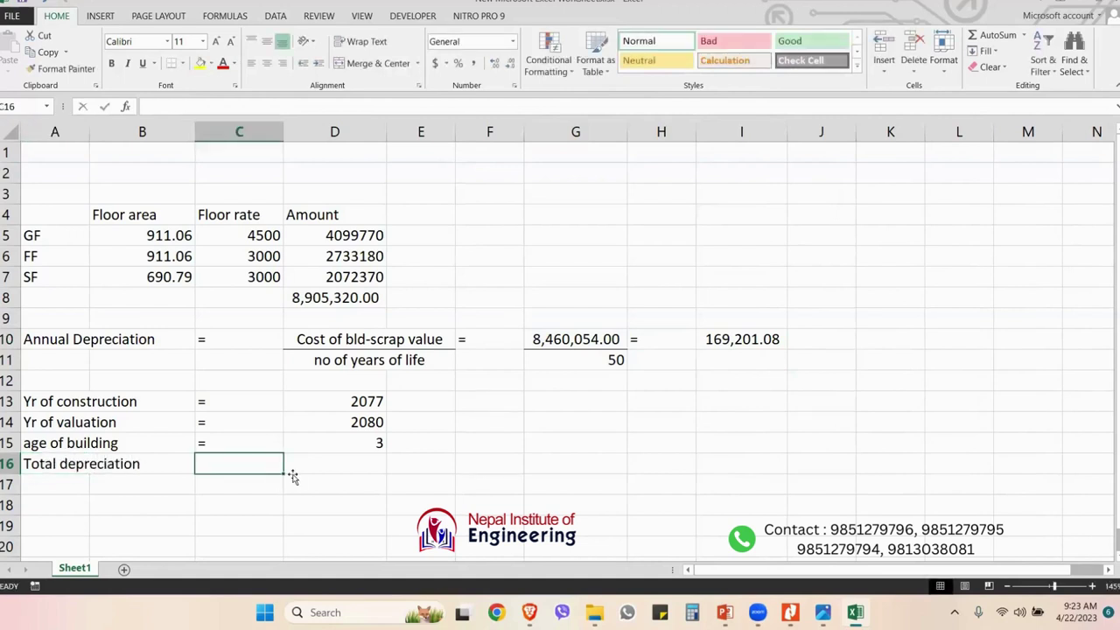
{"action": "type", "text": "="}
{"action": "key", "text": "Tab"}
- Write the formula description "age* annual depreciation" in D16 and an equals sign as text in F16
{"action": "type", "text": "age"}
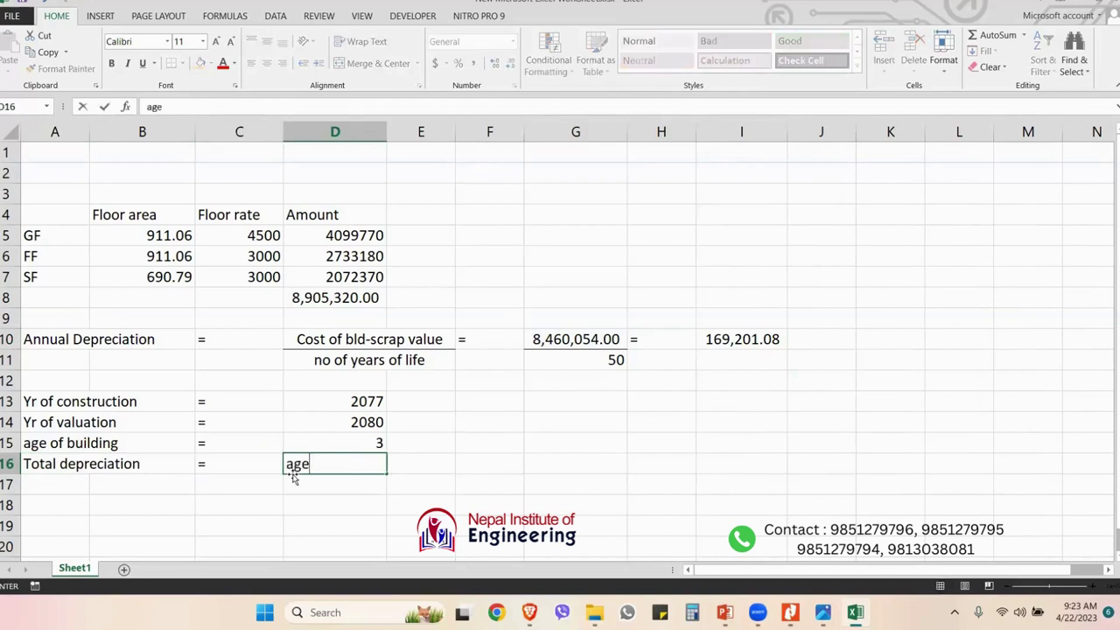
{"action": "type", "text": "* annual deprecia"}
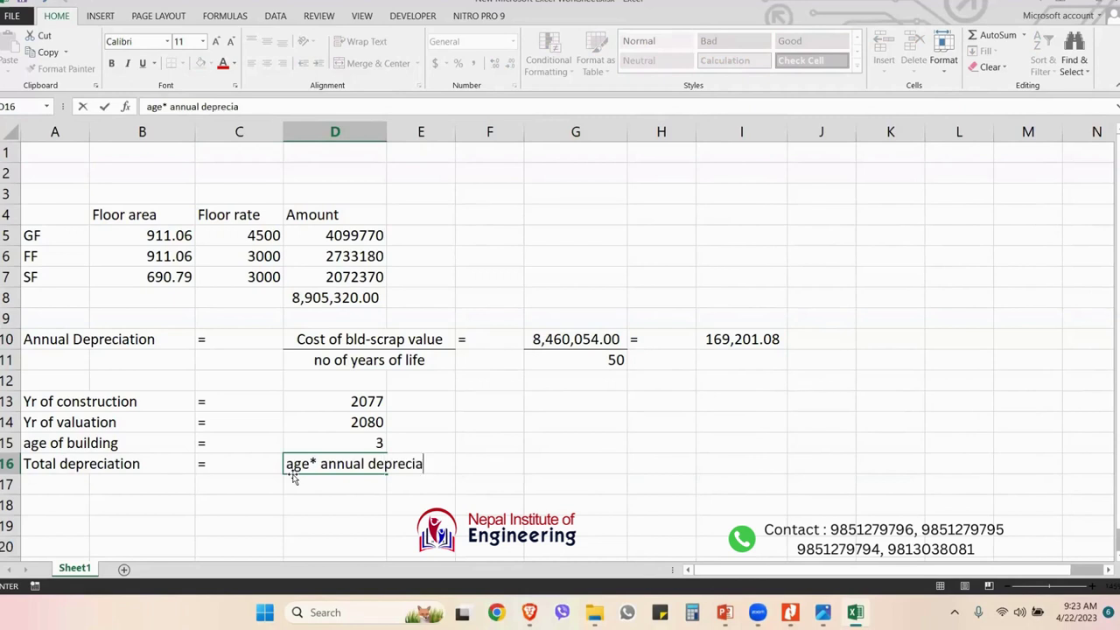
{"action": "type", "text": "tion"}
{"action": "key", "text": "Tab"}
{"action": "key", "text": "Tab"}
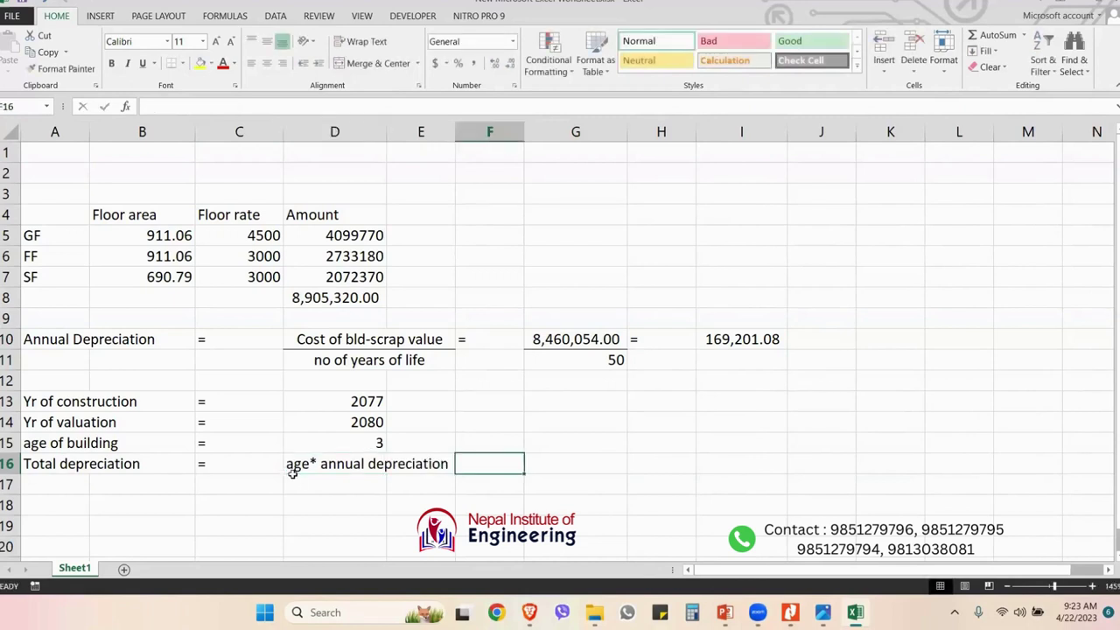
{"action": "type", "text": "="}
{"action": "key", "text": "Tab"}
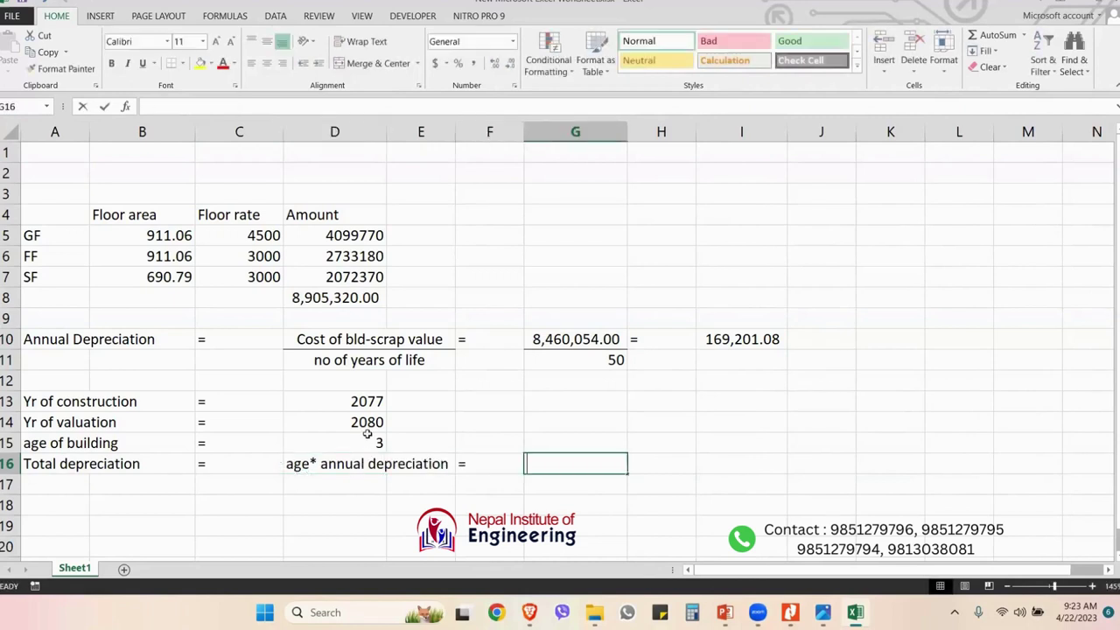
- Calculate the total depreciation in G16 by multiplying building age by annual depreciation with =D15*I10
{"action": "type", "text": "="}
{"action": "left_click", "coordinate": [367, 434]}
{"action": "type", "text": "*"}
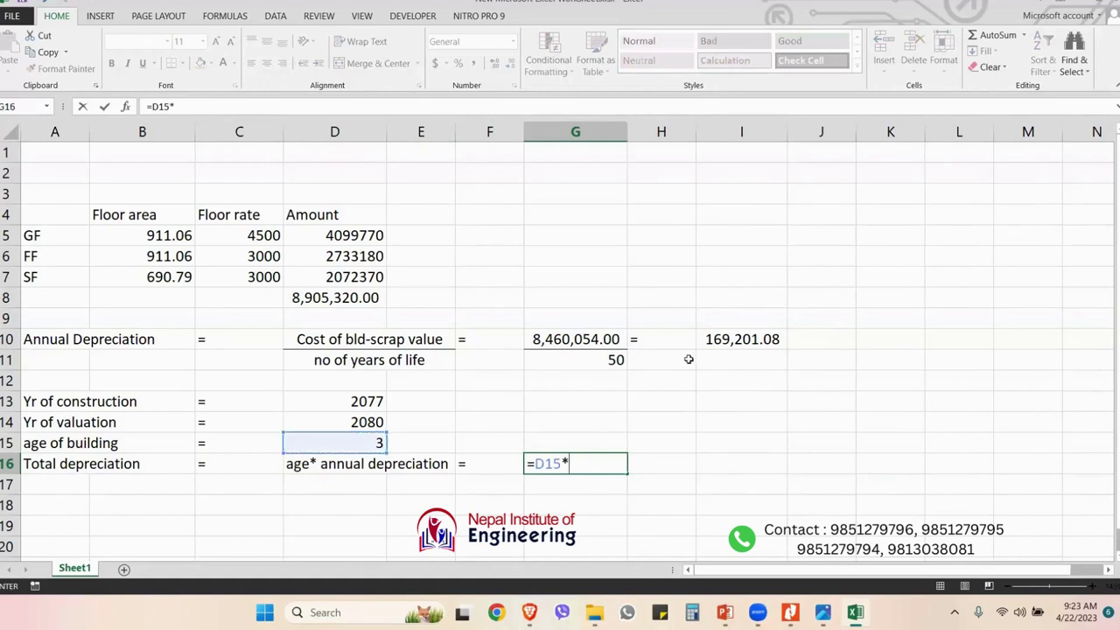
{"action": "left_click", "coordinate": [744, 340]}
{"action": "key", "text": "Return"}
{"action": "left_click", "coordinate": [560, 463]}
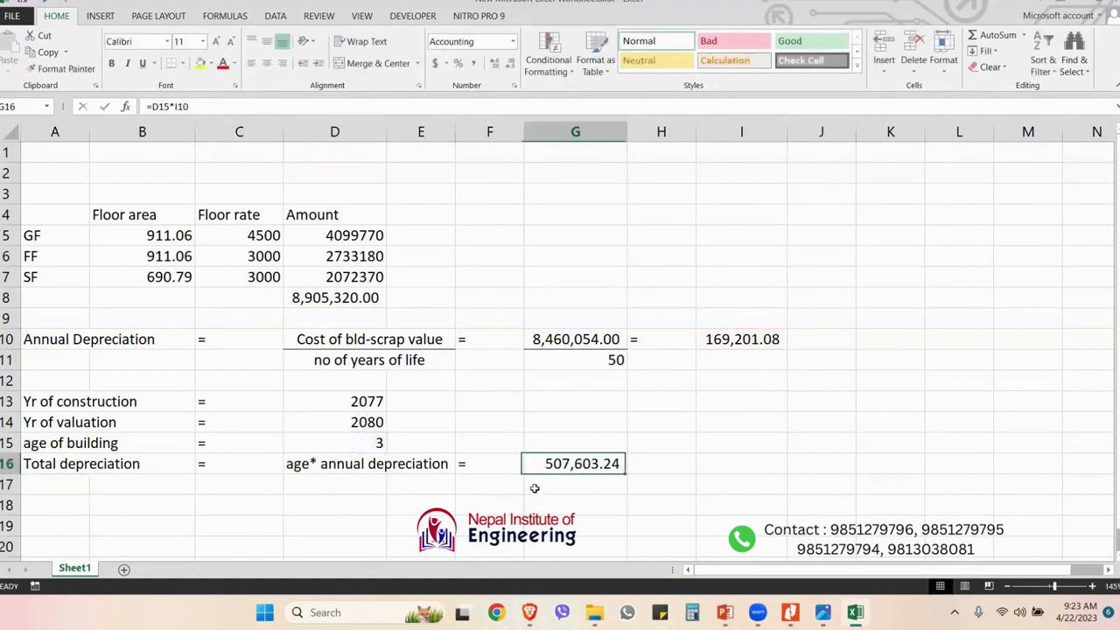
- Select A18, check the building valuation slide in PowerPoint and return to the Excel worksheet
{"action": "left_click", "coordinate": [66, 496]}
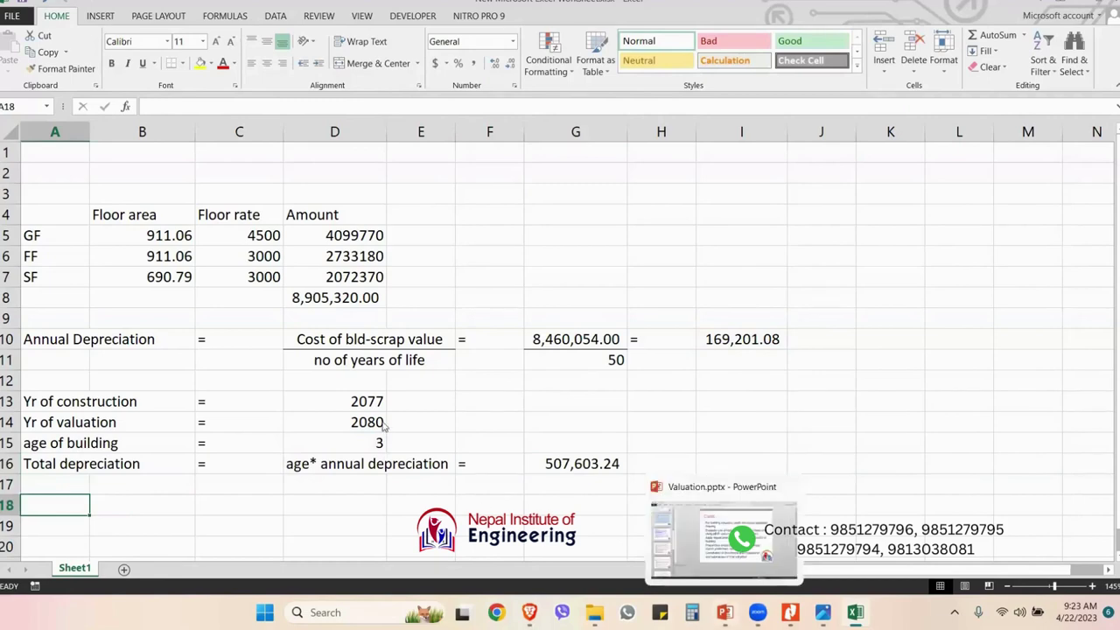
{"action": "left_click", "coordinate": [725, 613]}
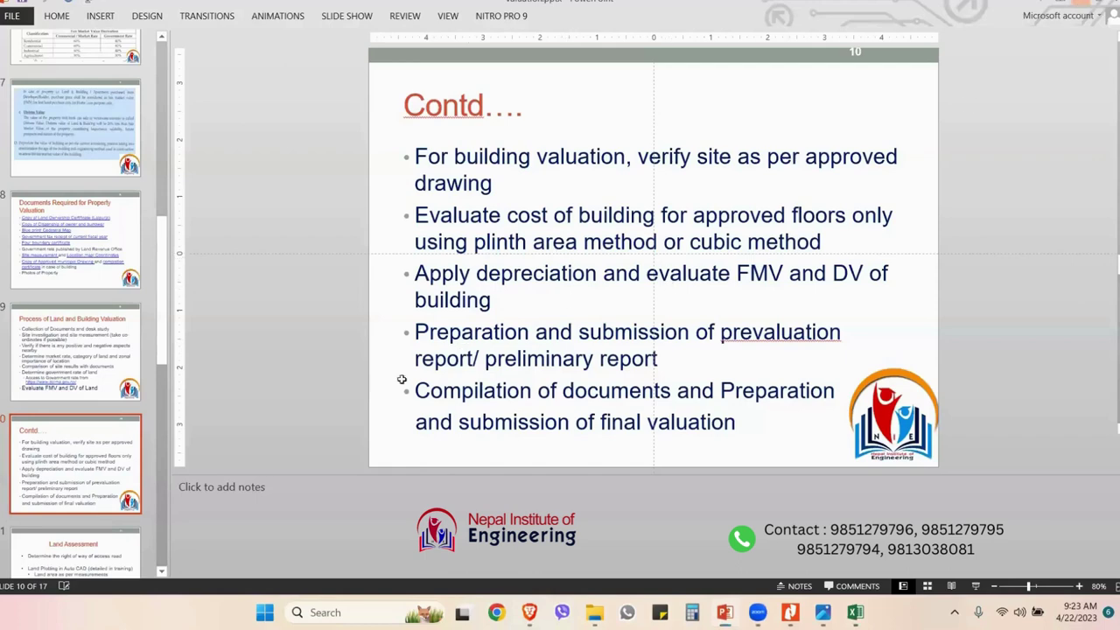
{"action": "left_click", "coordinate": [1075, 4]}
{"action": "key", "text": "alt+Tab"}
- Label A18 as FMV and enter an equals sign as text in C18
{"action": "type", "text": "FMV"}
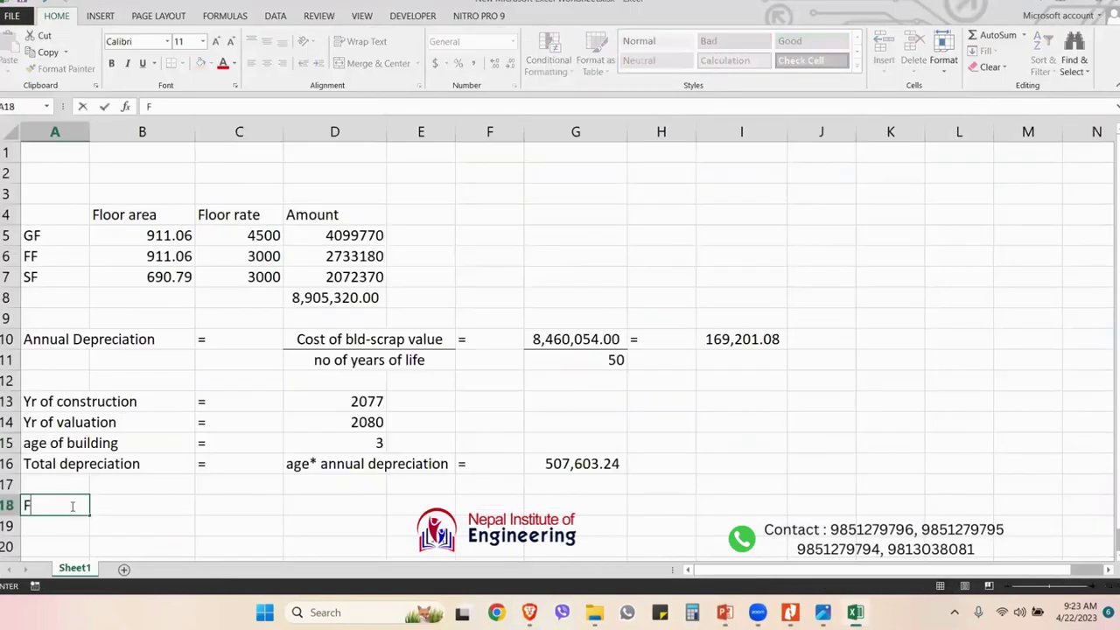
{"action": "key", "text": "Right"}
{"action": "key", "text": "Right"}
{"action": "key", "text": "Right"}
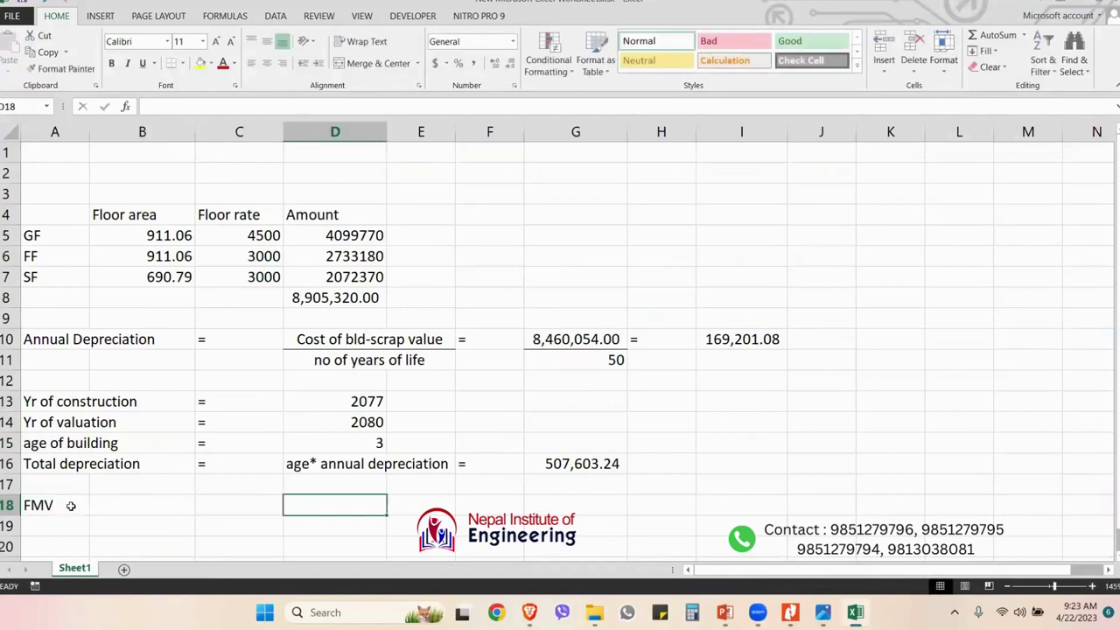
{"action": "key", "text": "Left"}
{"action": "type", "text": "="}
{"action": "key", "text": "Right"}
- Calculate the FMV in D18 as building cost less total depreciation with =D8-G16
{"action": "type", "text": "="}
{"action": "left_click", "coordinate": [315, 302]}
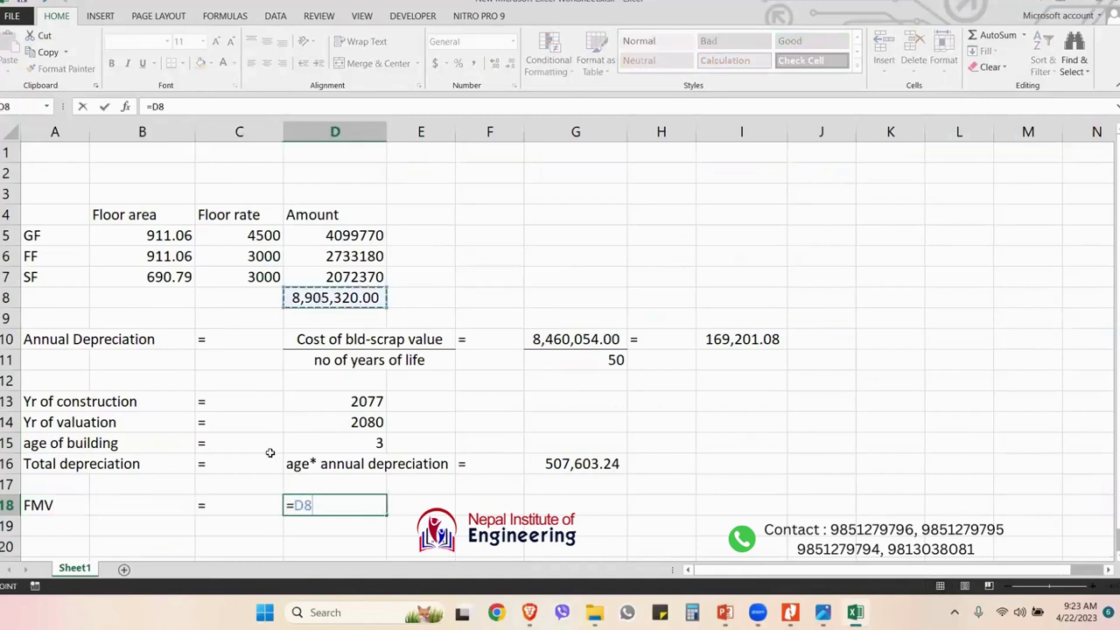
{"action": "type", "text": "-"}
{"action": "left_click", "coordinate": [546, 464]}
{"action": "key", "text": "Return"}
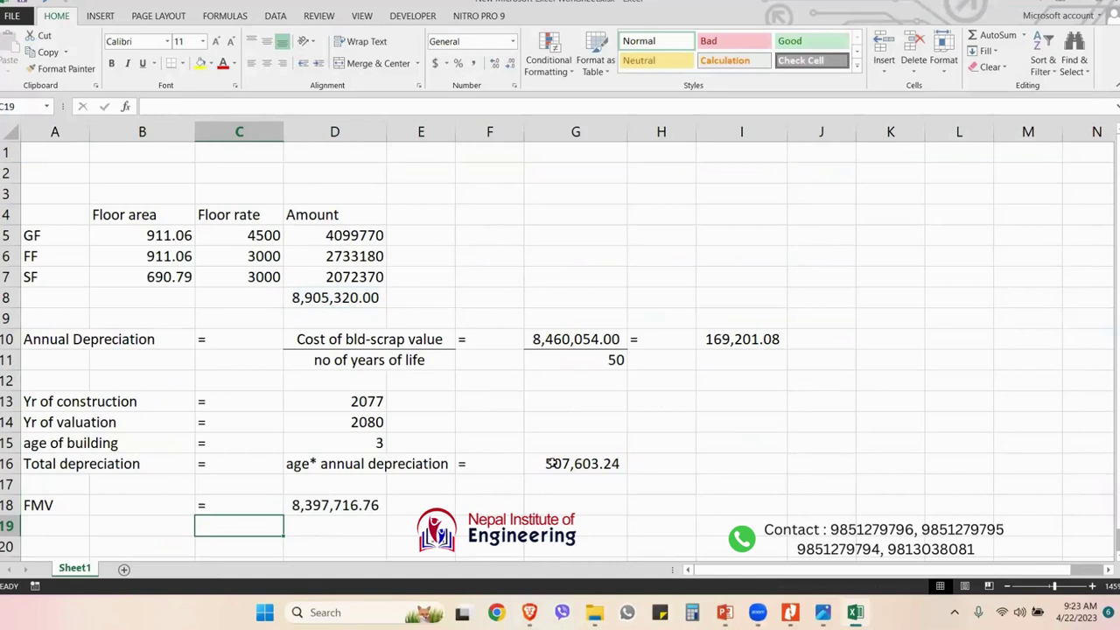
- Review the building age, FMV and total depreciation cells, and the floor cost table in A4:D8
{"action": "left_click", "coordinate": [316, 446]}
{"action": "left_click", "coordinate": [338, 508]}
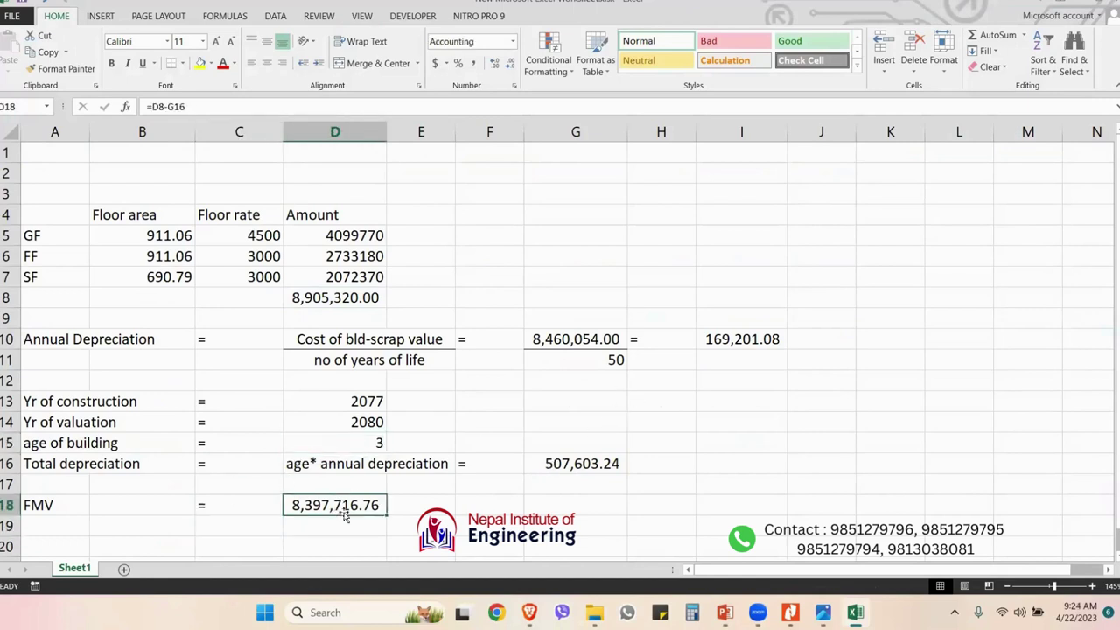
{"action": "left_click", "coordinate": [575, 462]}
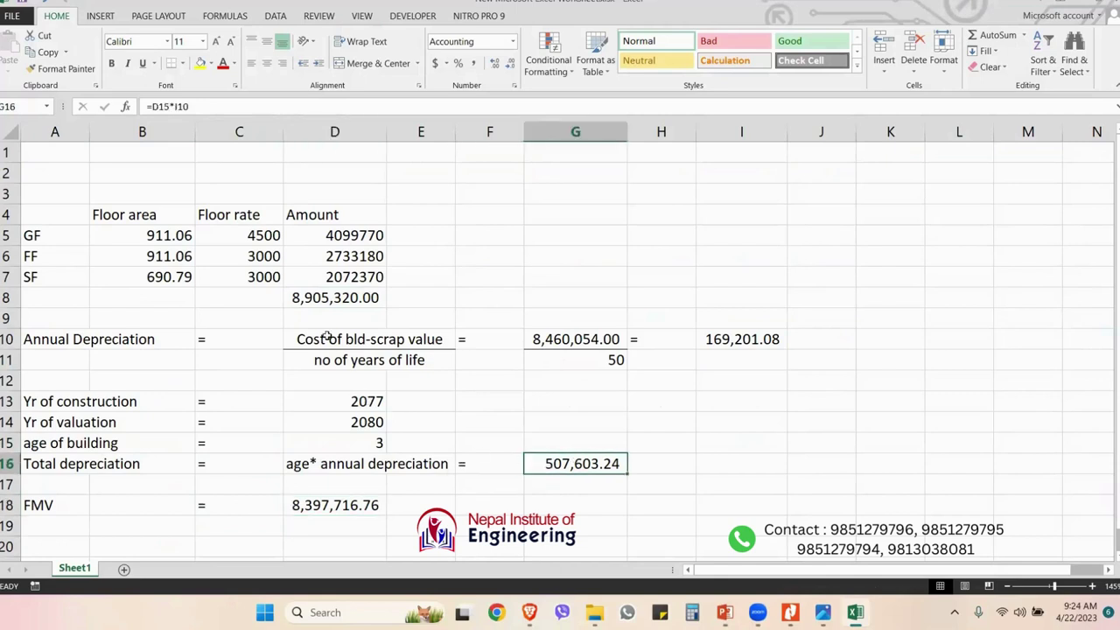
{"action": "left_click_drag", "start_coordinate": [48, 217], "coordinate": [338, 292]}
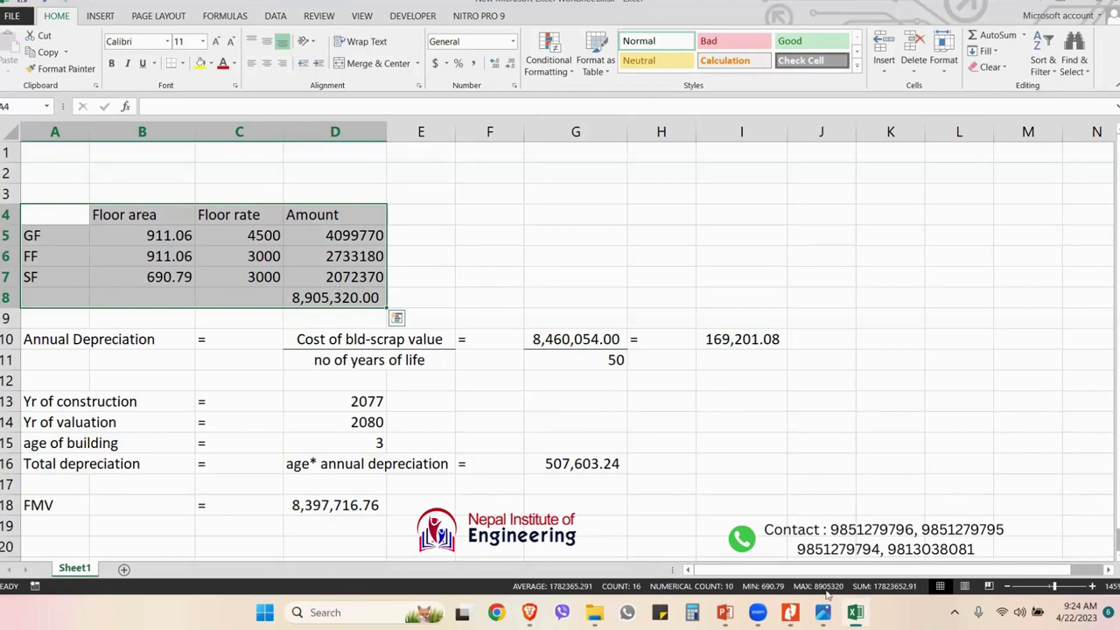
- Switch to the Valuation.pptx presentation in PowerPoint
{"action": "left_click", "coordinate": [724, 613]}
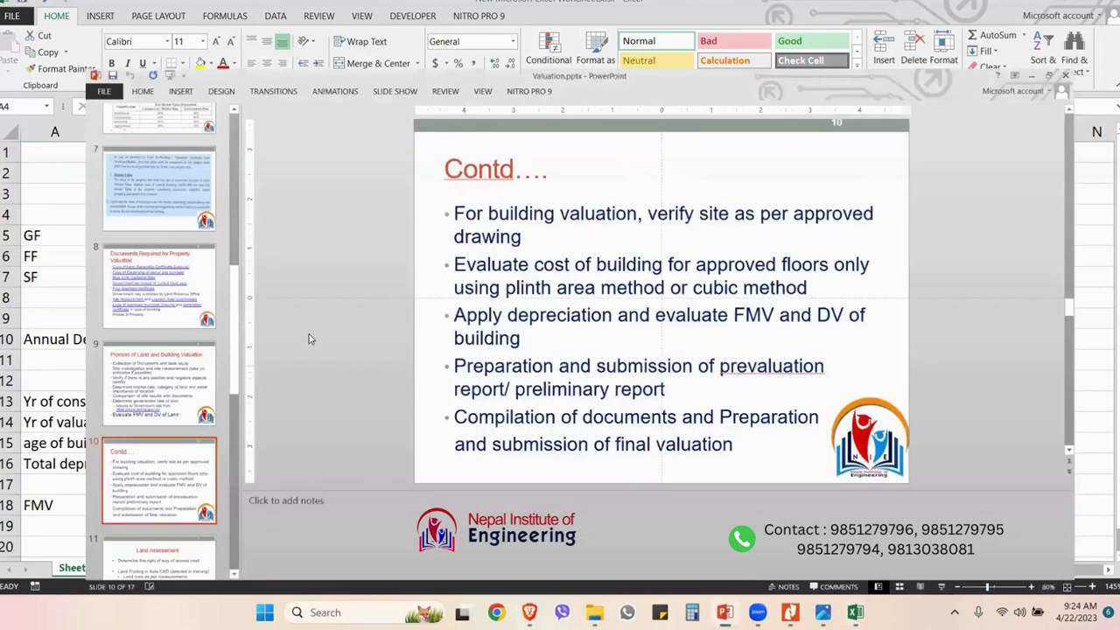